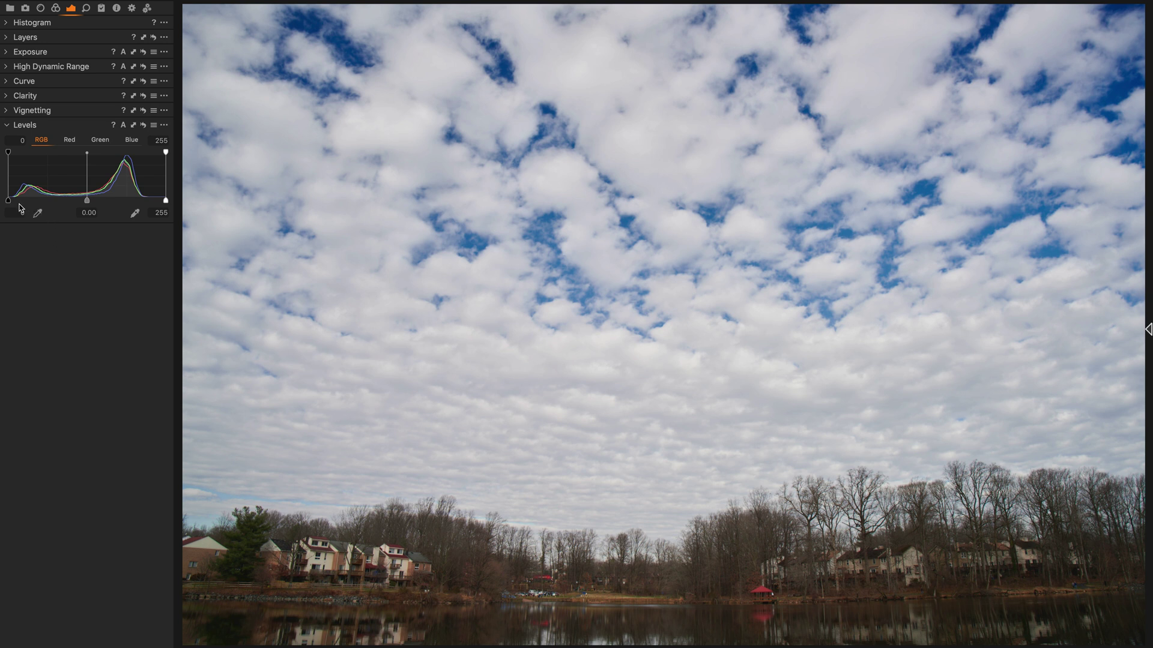
- Try moving the RGB highlight input point inward in Levels, and undo the change
drag(7, 202, 5, 203)
click(162, 201)
drag(161, 201, 145, 201)
key(ctrl+z)
- Examine the Levels histograms and end points of the red, green and blue channels, and return to RGB
click(69, 140)
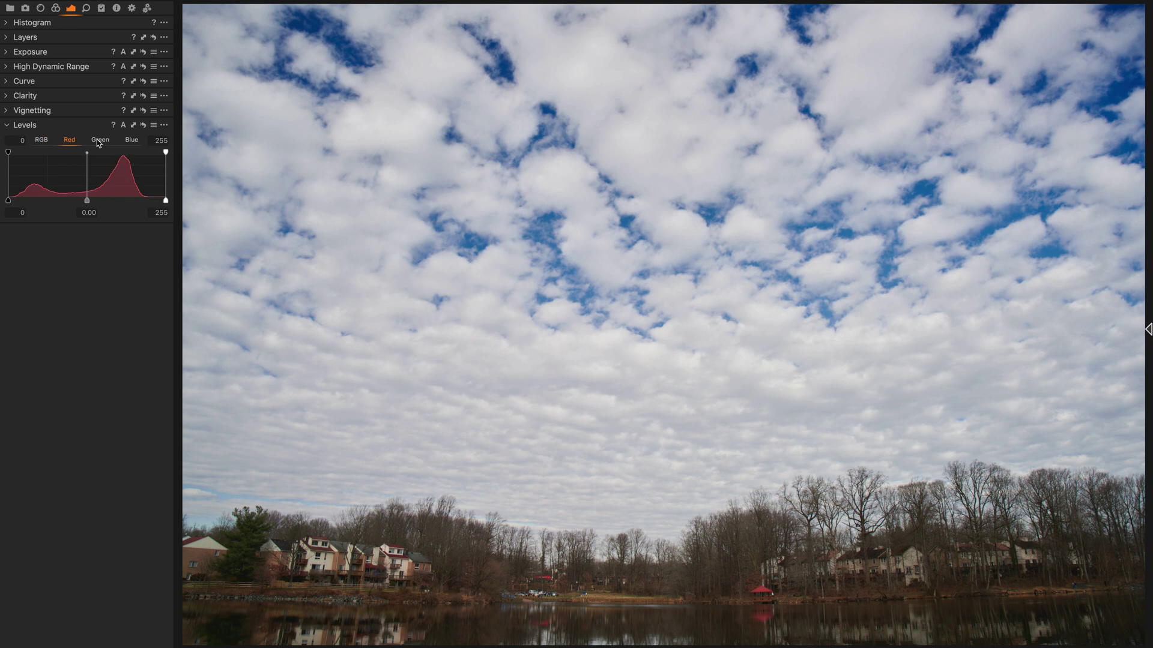
click(100, 139)
click(132, 141)
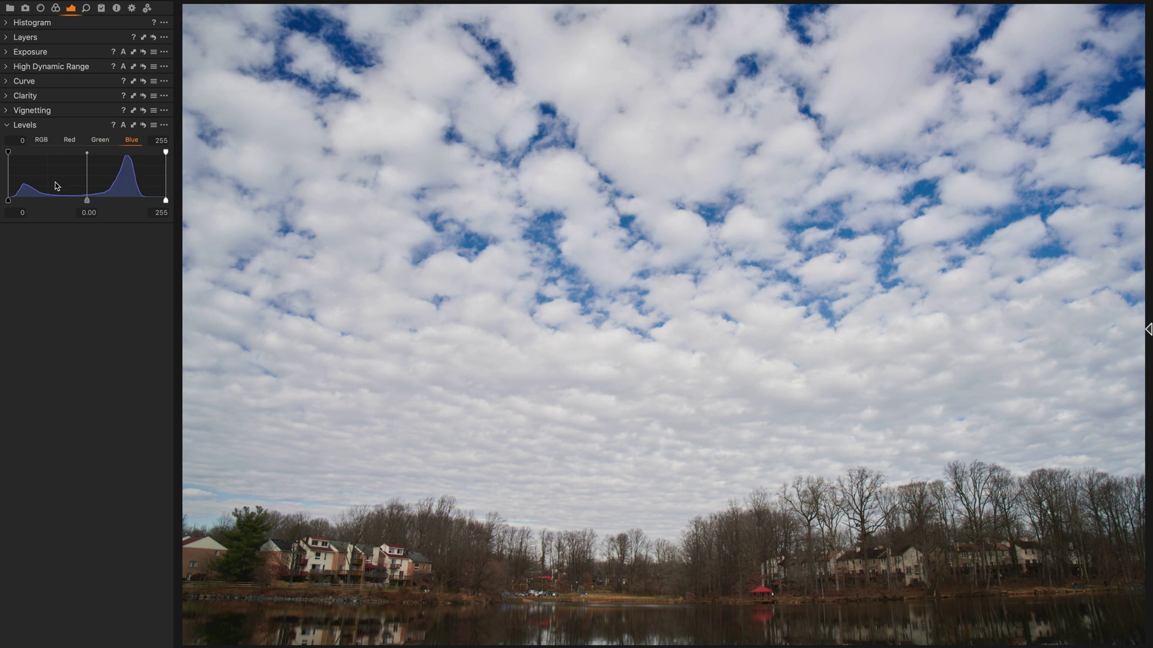
drag(8, 200, 7, 201)
mouse_move(165, 201)
mouse_down()
mouse_move(144, 203)
mouse_move(166, 202)
mouse_up()
click(42, 141)
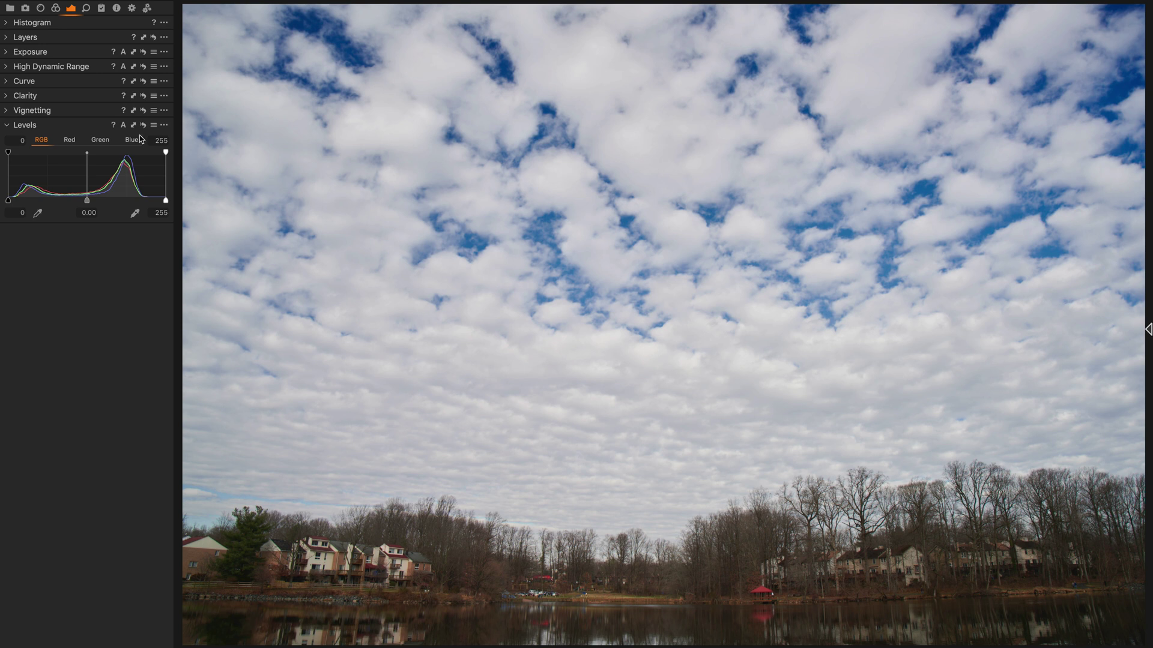
- Inspect the RGB shadow, highlight and midtone input values, and go through the red, green and blue channels back to RGB
click(10, 213)
click(154, 211)
click(84, 214)
click(70, 139)
click(100, 139)
click(127, 141)
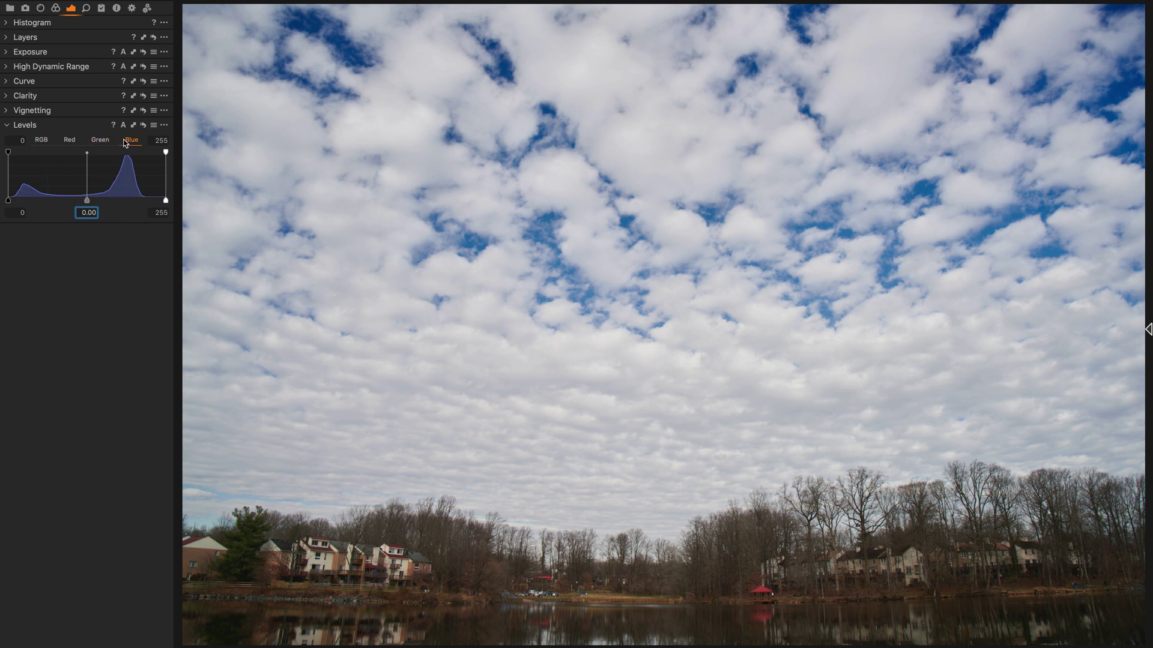
click(41, 140)
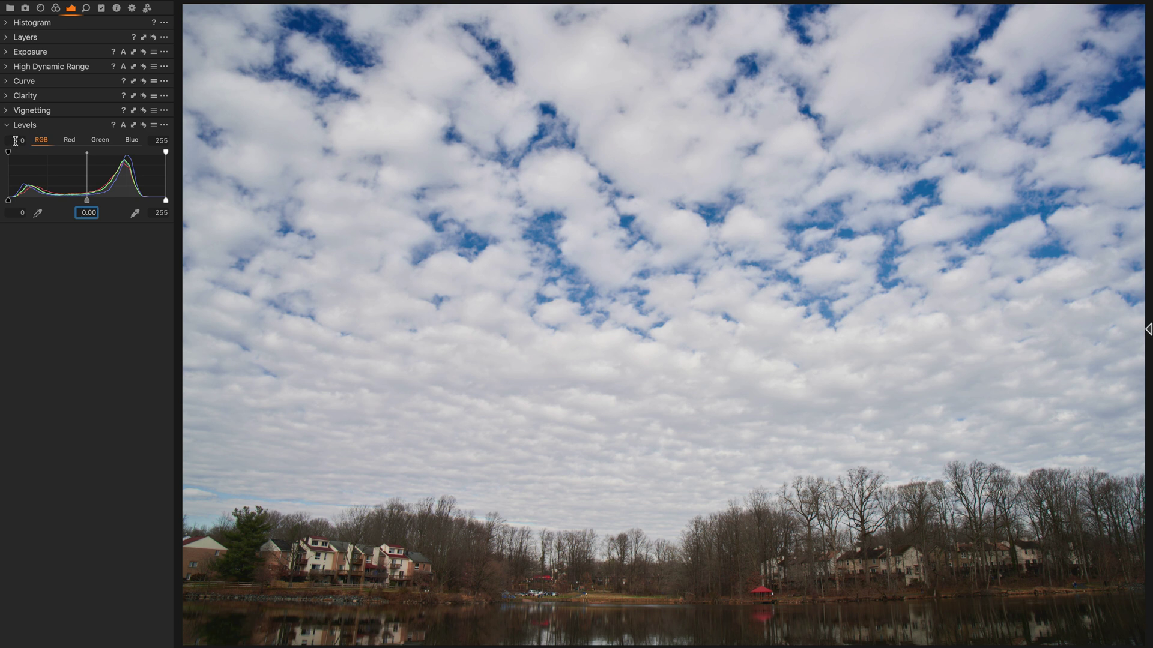
- Set the RGB output levels to 10 for shadows and 245 for highlights
click(15, 141)
click(154, 140)
click(16, 141)
click(14, 142)
click(151, 141)
click(150, 141)
drag(166, 154, 158, 152)
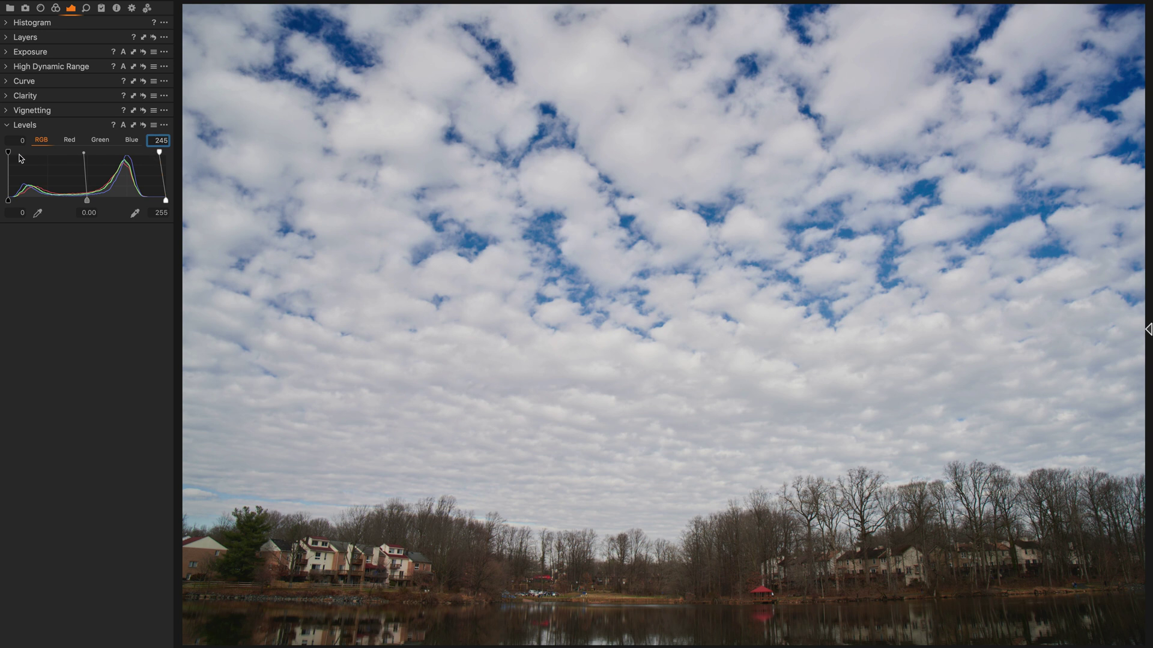
drag(9, 153, 15, 154)
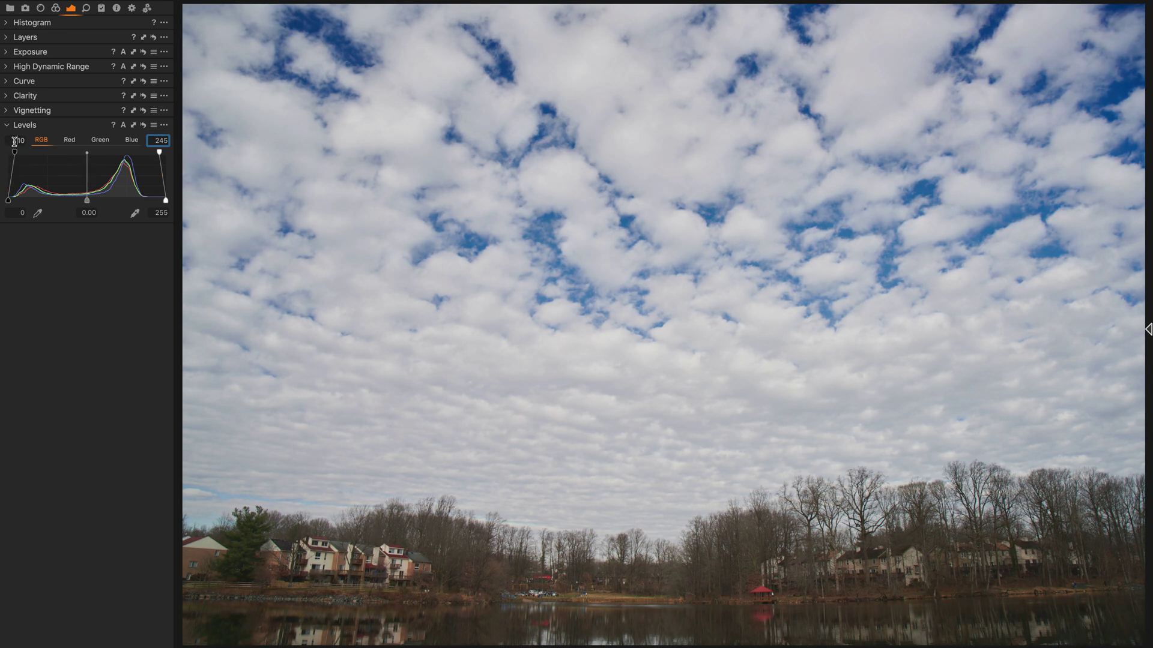
click(11, 141)
click(154, 141)
- Restore the RGB output levels to 0 for shadows and 255 for highlights
drag(15, 154, 2, 158)
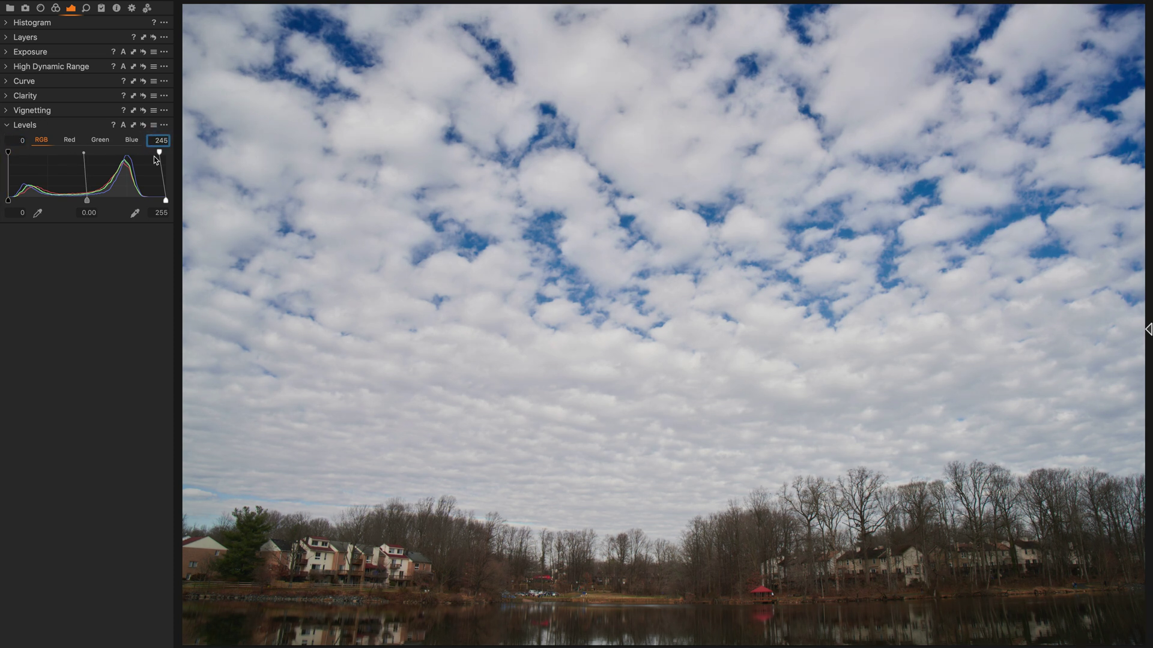
drag(159, 153, 172, 149)
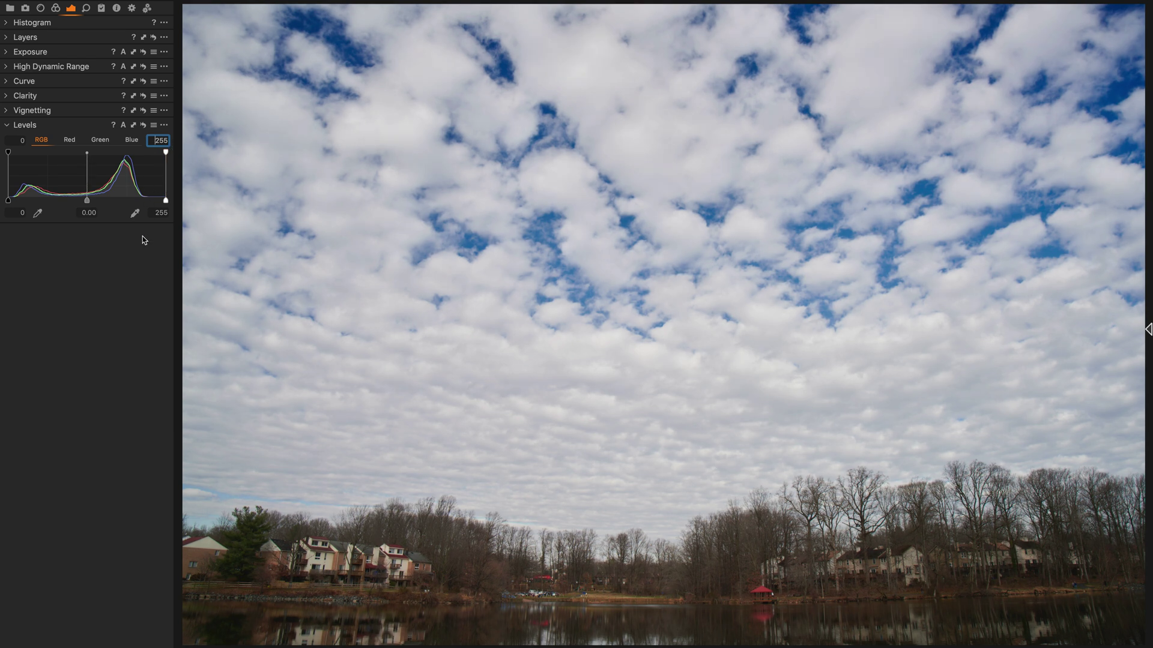
key(Return)
- Enable Pick Target Levels in the Exposure preferences, with shadows at 10 and highlights at 245
key(super+comma)
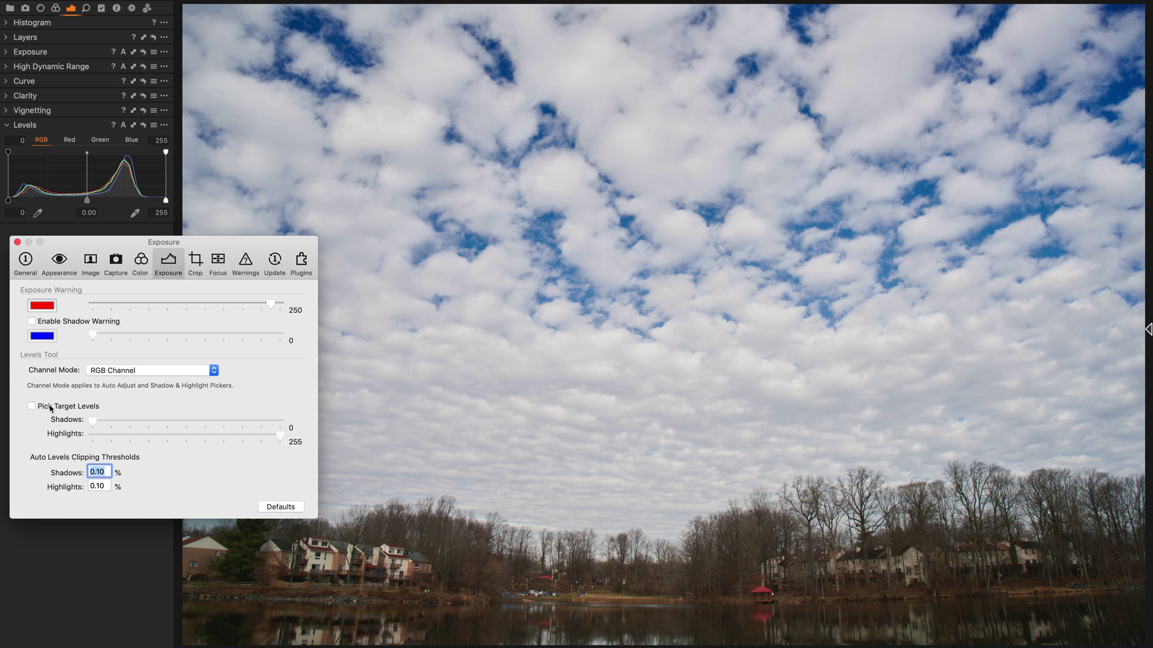
click(52, 408)
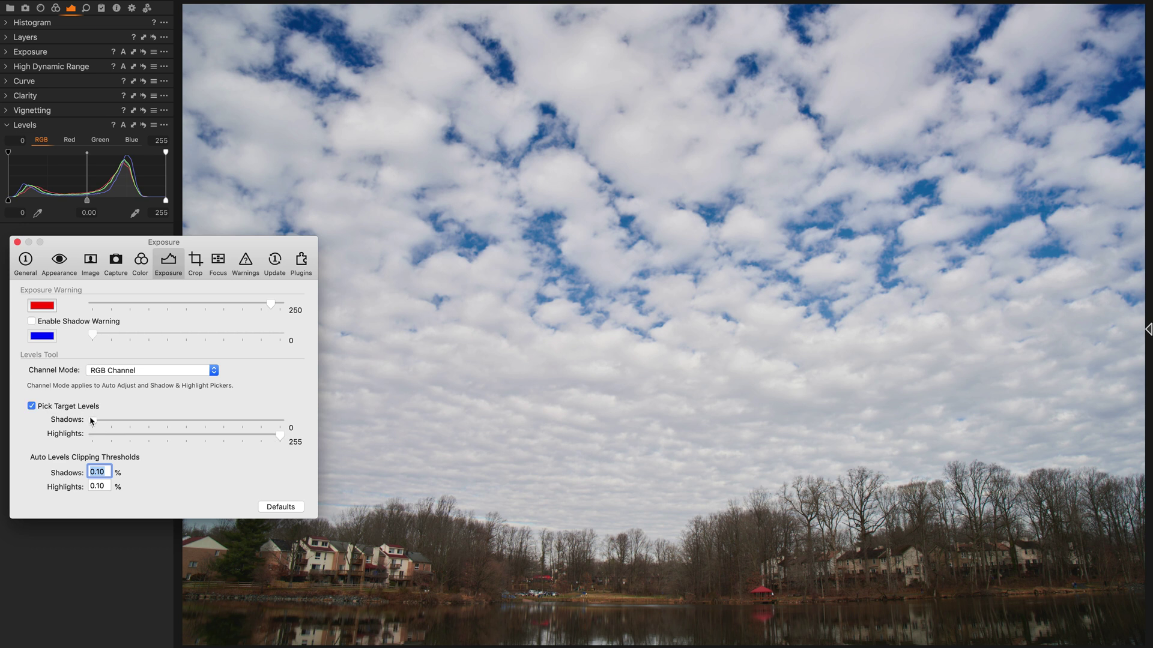
drag(93, 421, 100, 422)
drag(281, 437, 272, 438)
key(super+w)
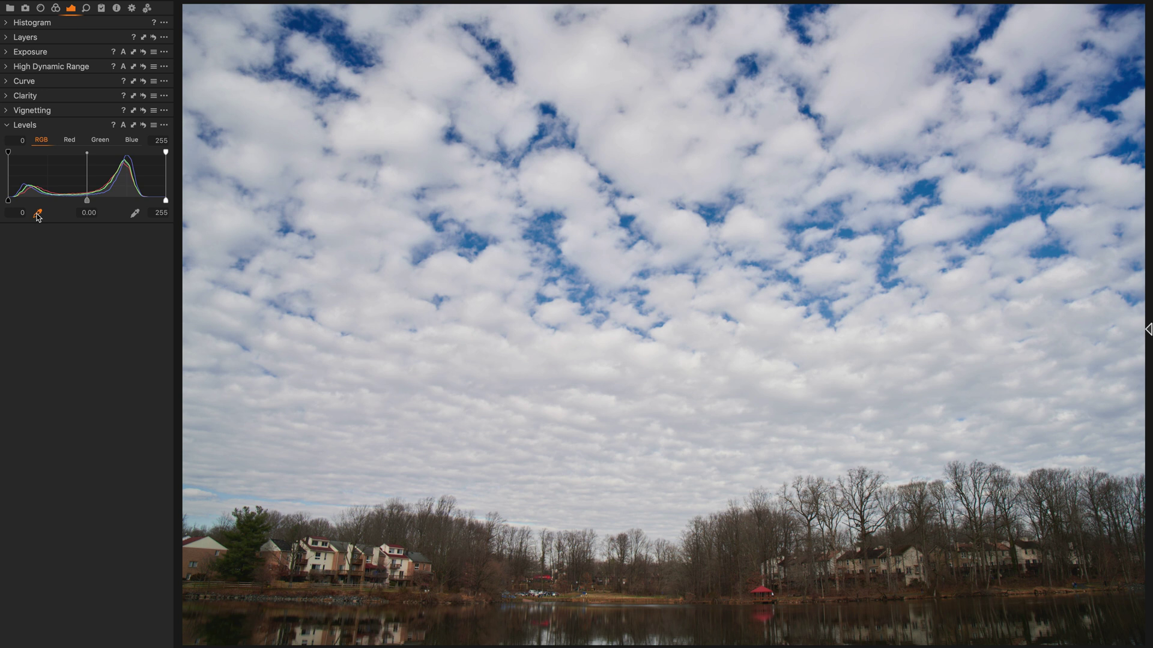
- Try the shadow picker on the dark water and the highlight picker on a bright cloud, resetting Levels between attempts
click(241, 634)
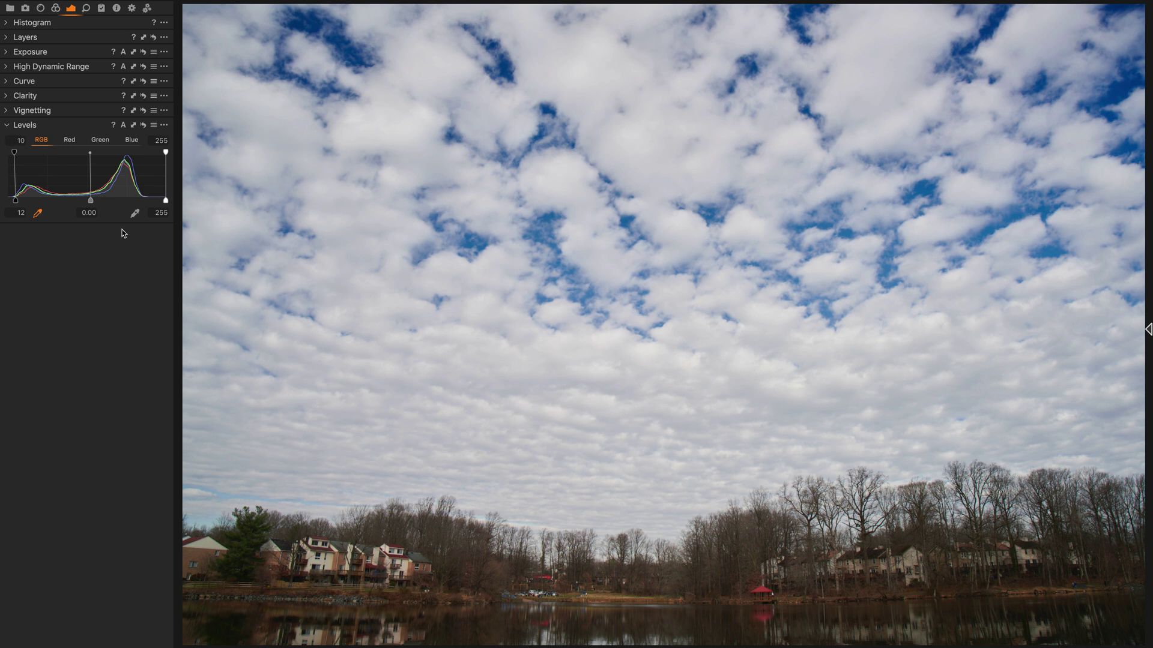
click(135, 214)
click(444, 69)
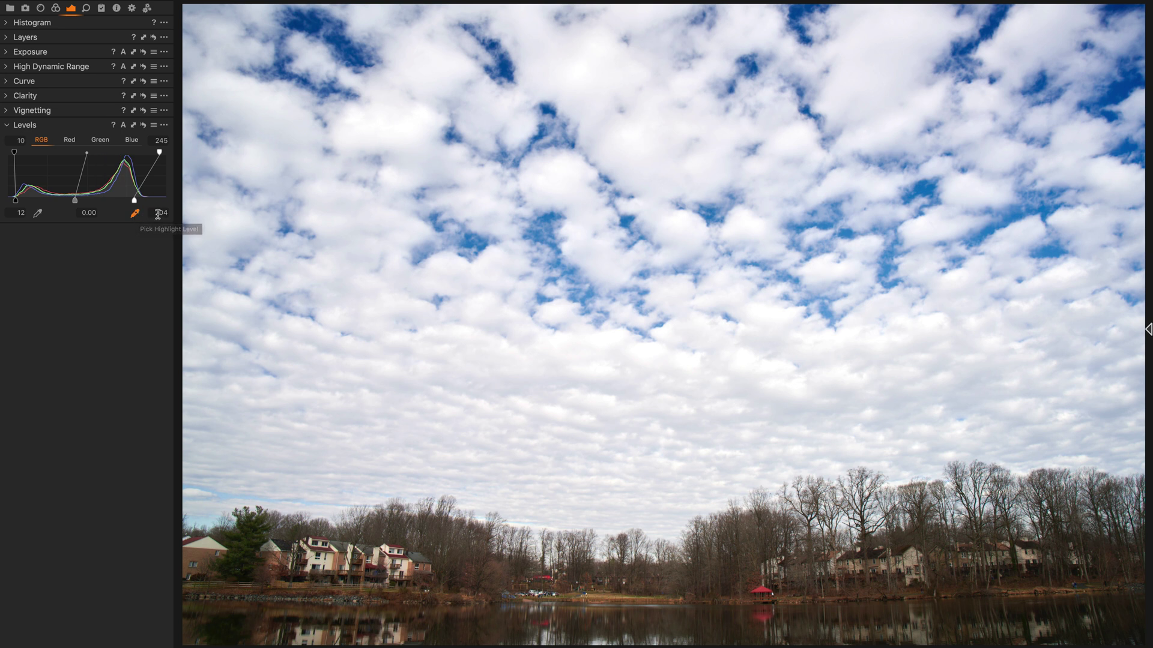
click(144, 126)
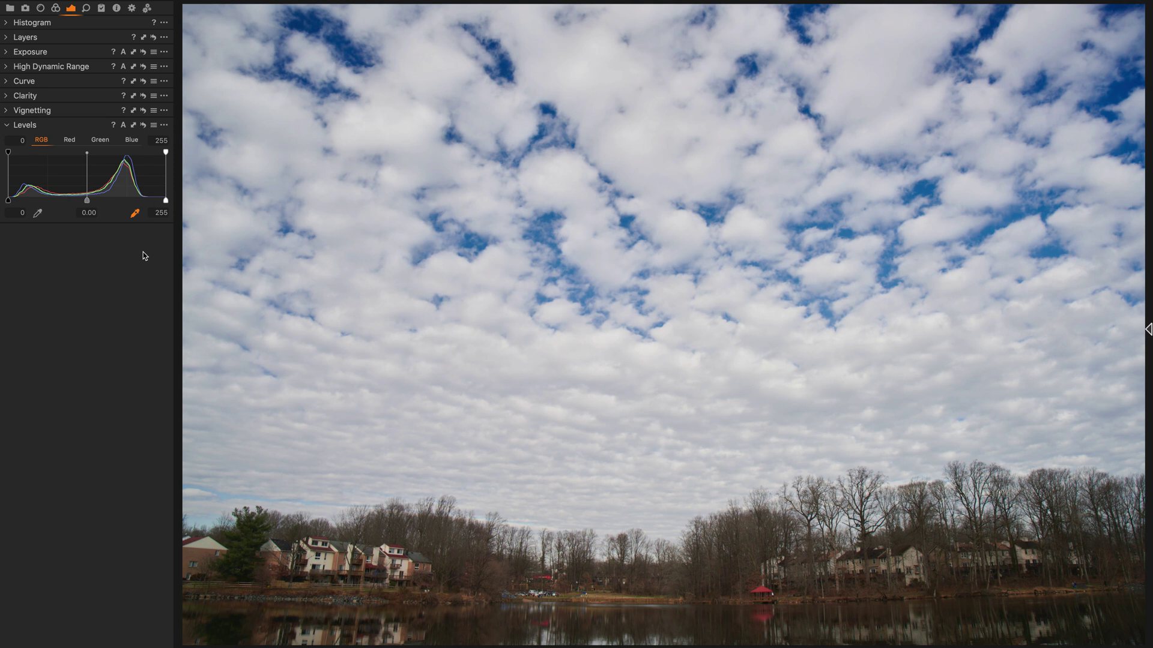
click(37, 214)
click(239, 626)
- Disable Pick Target Levels for the Levels tool in the Exposure preferences
key(super+comma)
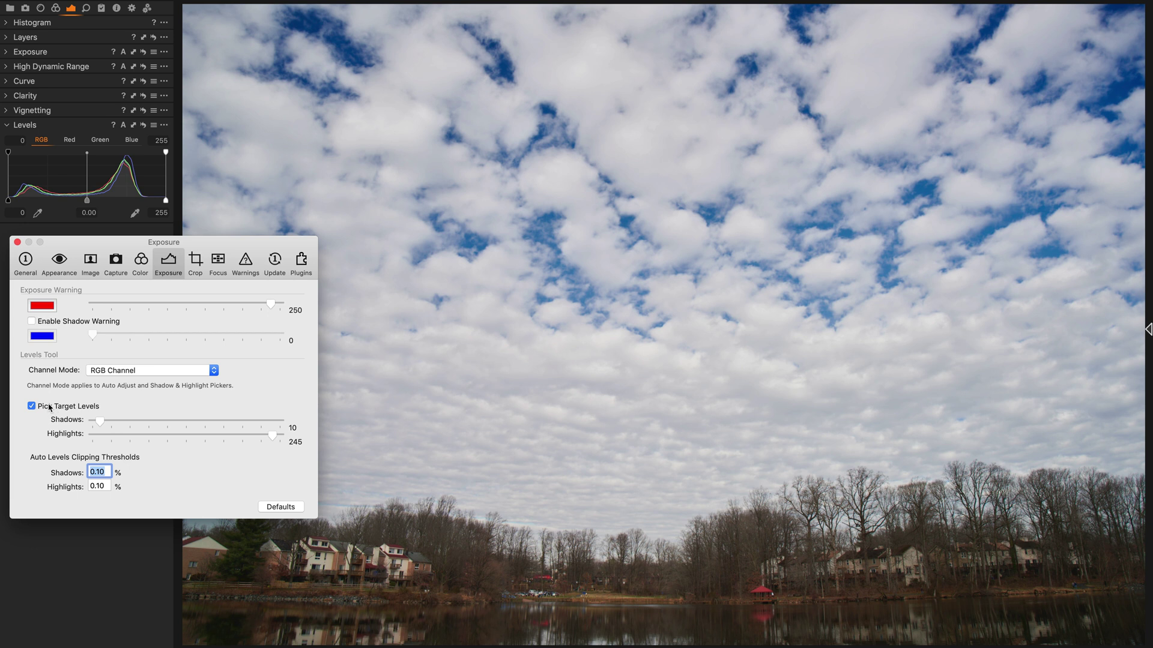
click(49, 407)
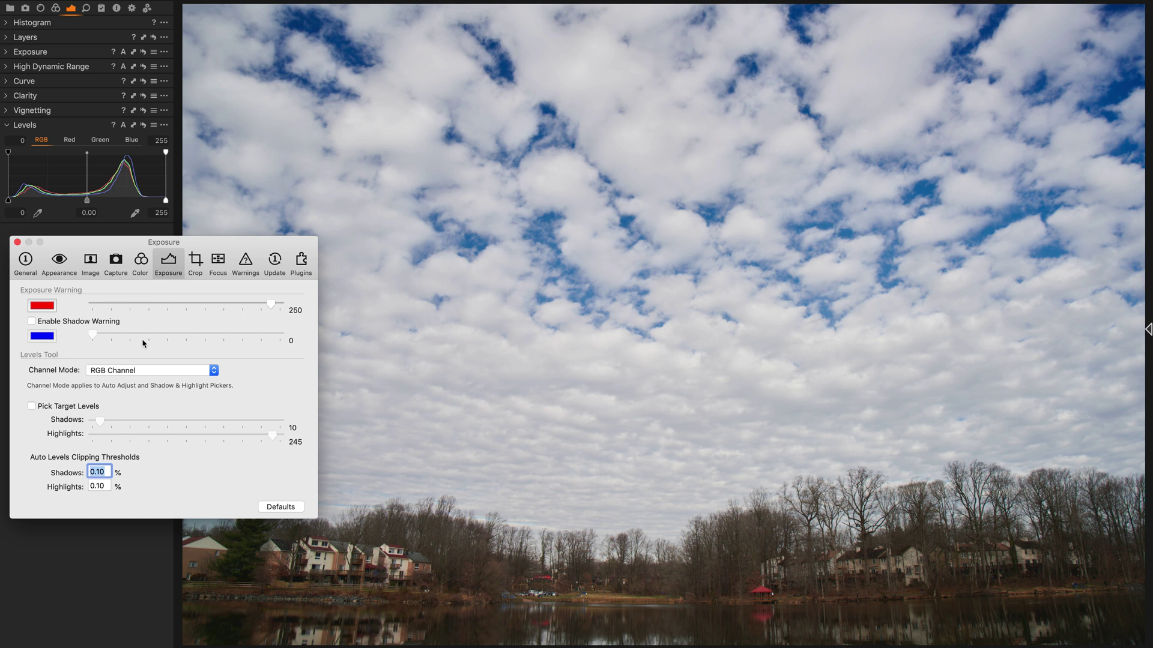
key(super+w)
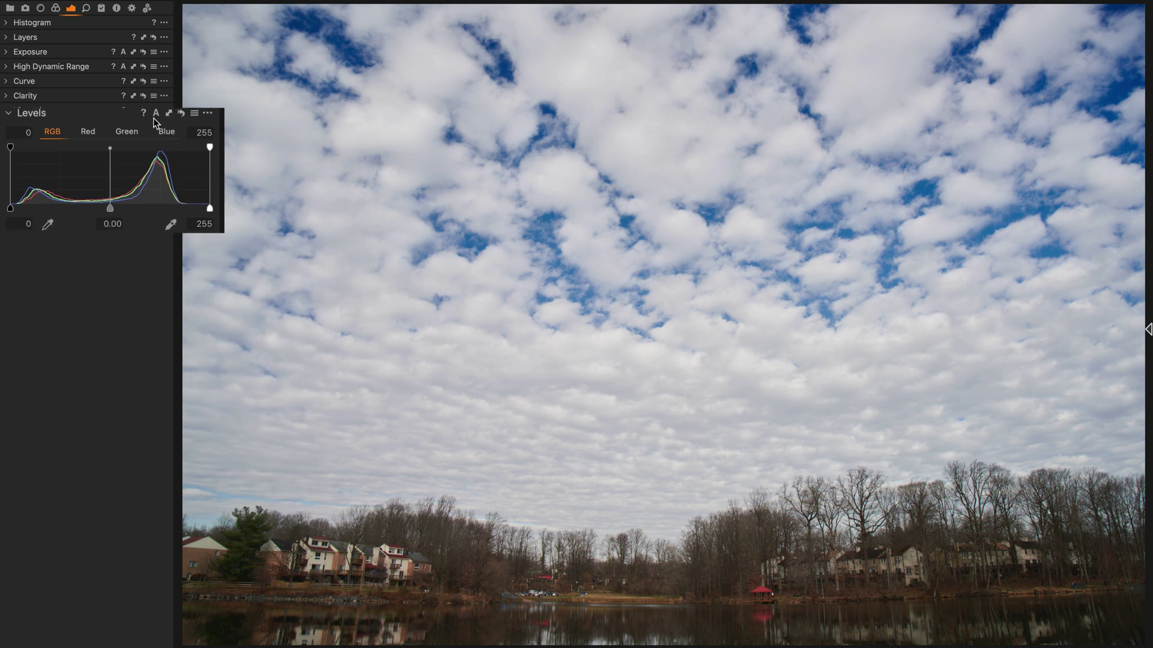
- Try the automatic Levels adjustment on the photo, and reset Levels
click(221, 92)
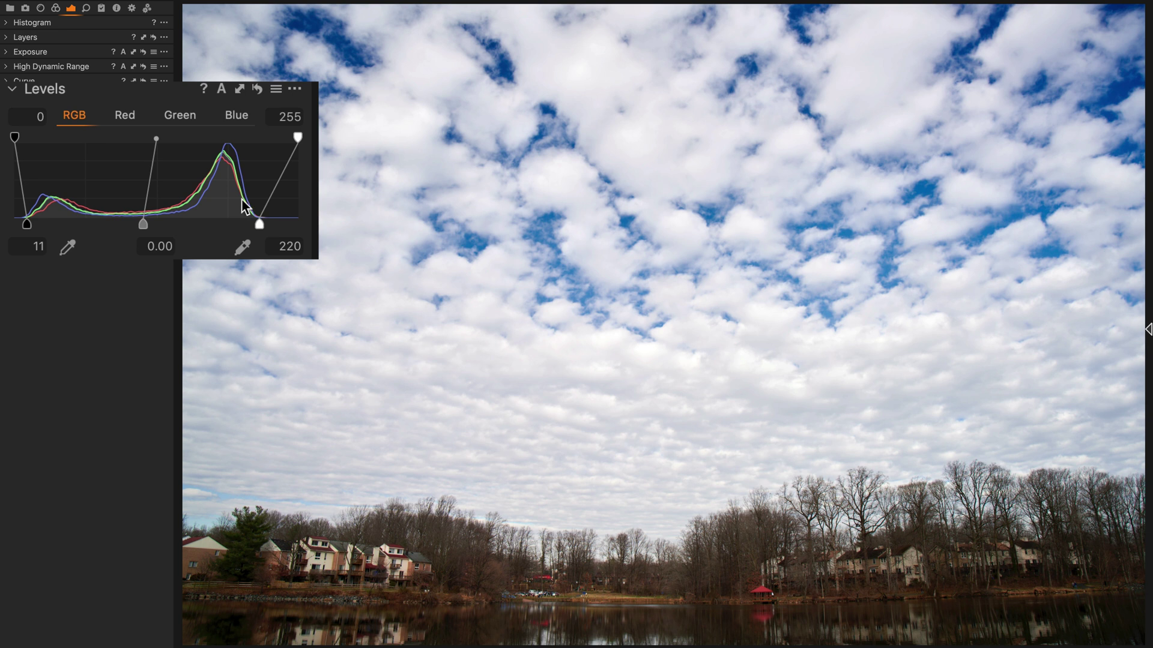
click(257, 89)
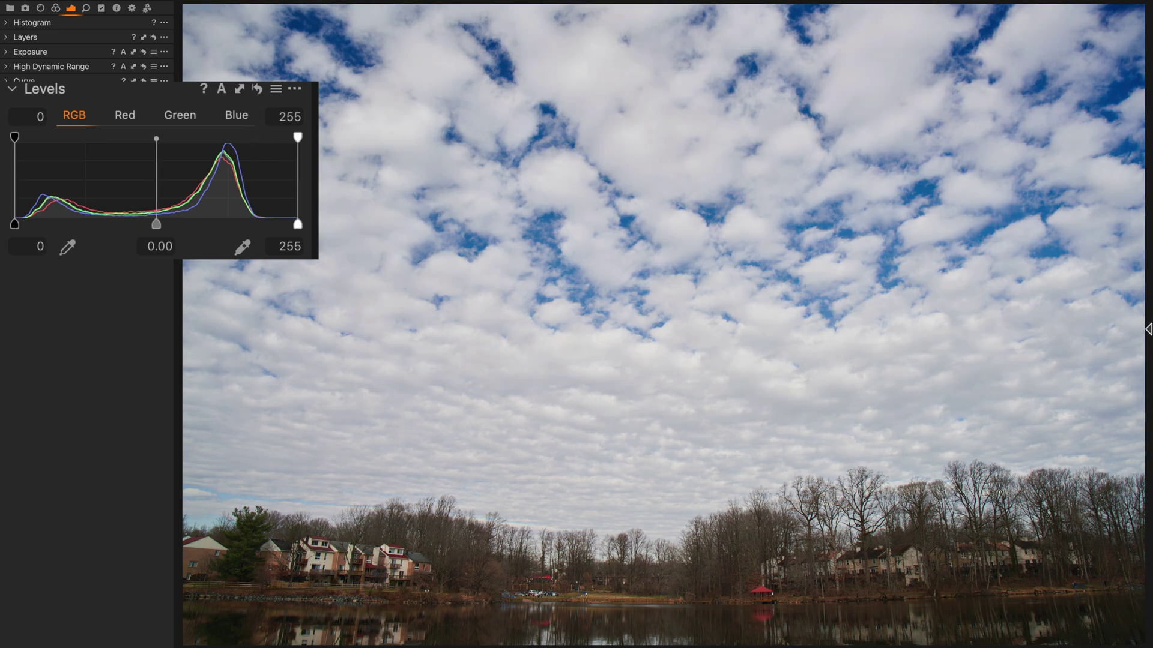
- Set both Auto Levels Clipping Thresholds, shadows and highlights, to 0% in the Exposure preferences
key(super+comma)
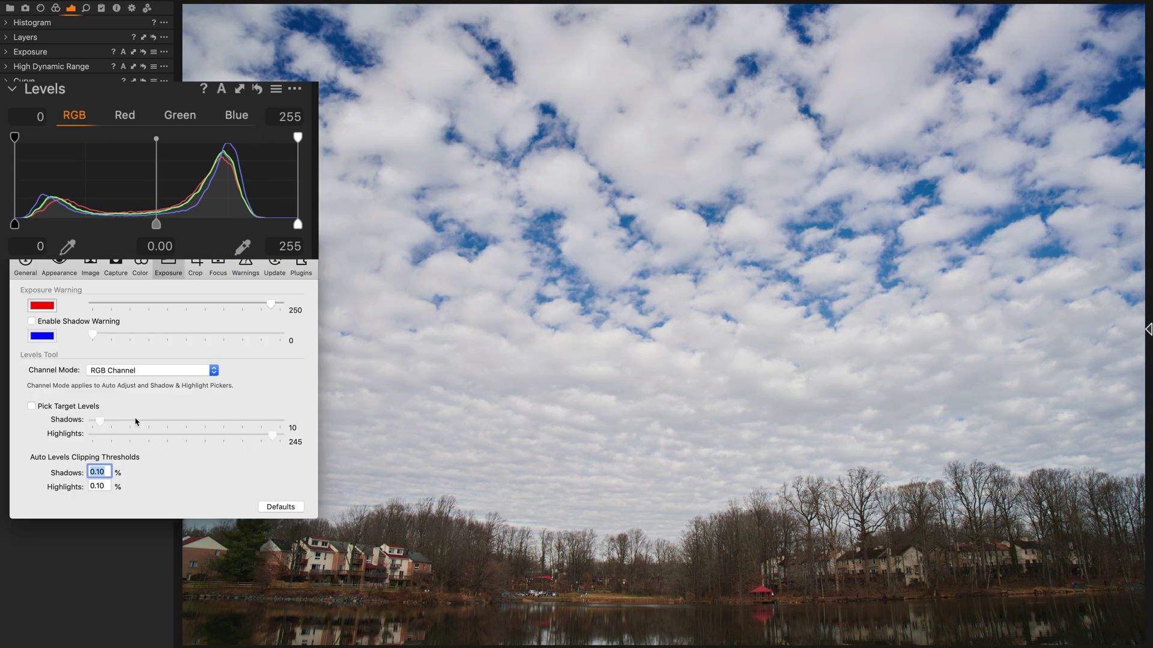
text(0)
key(Tab)
text(0)
key(Tab)
key(super+w)
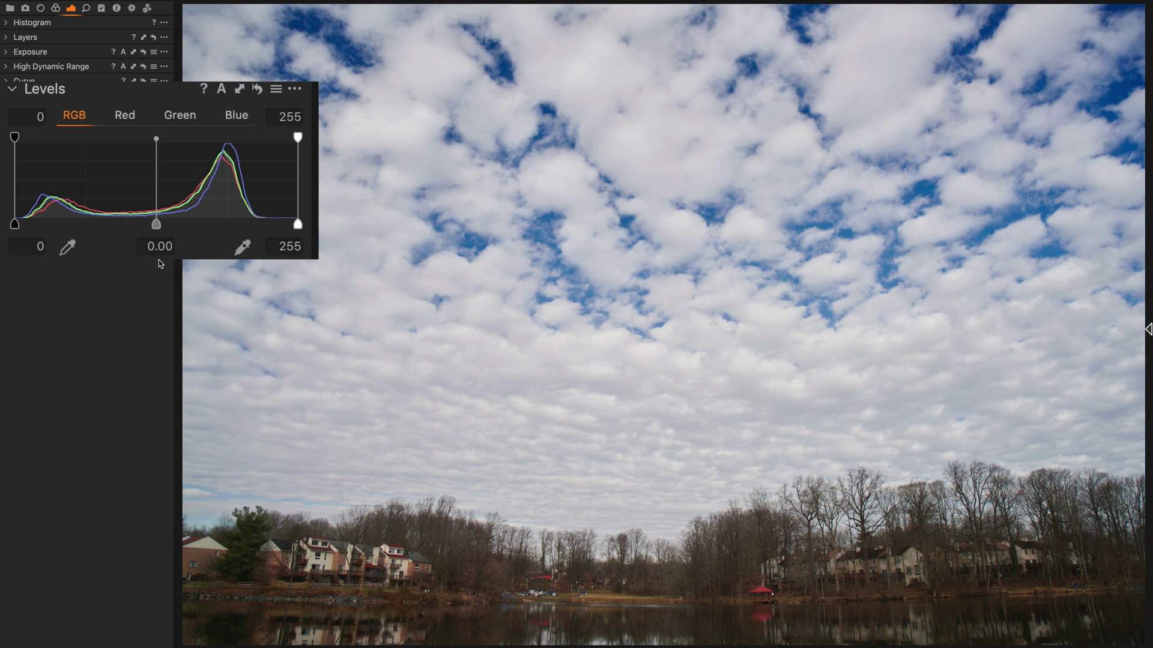
- Try the automatic Levels adjustment with the 0% clipping thresholds, and reset Levels
click(222, 90)
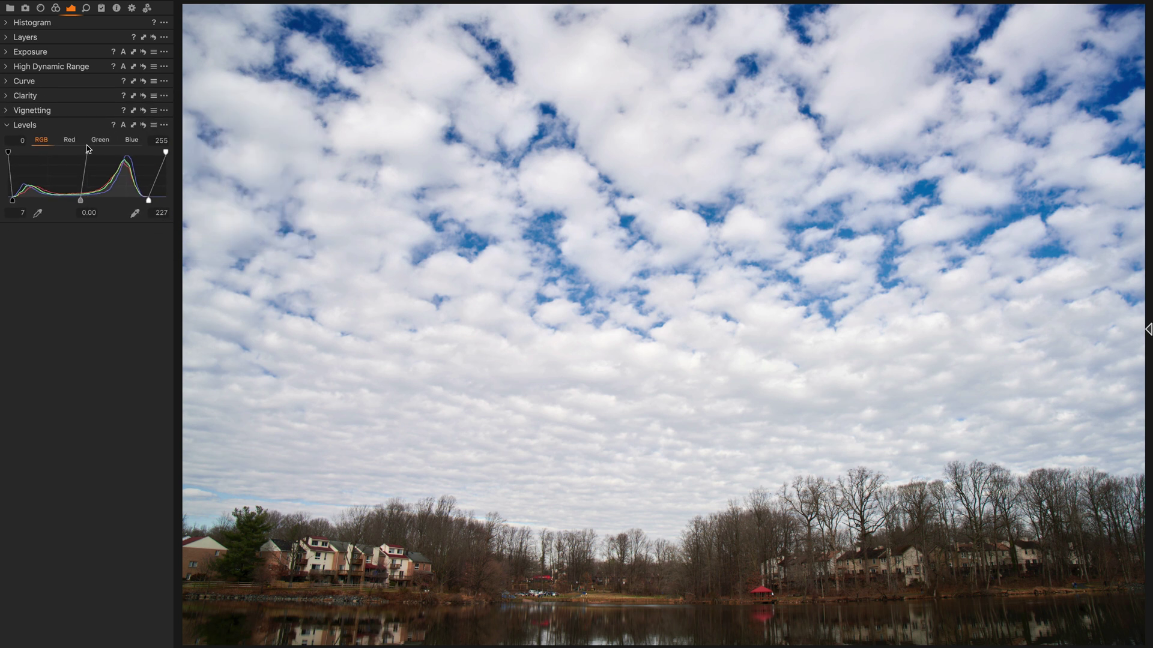
click(143, 125)
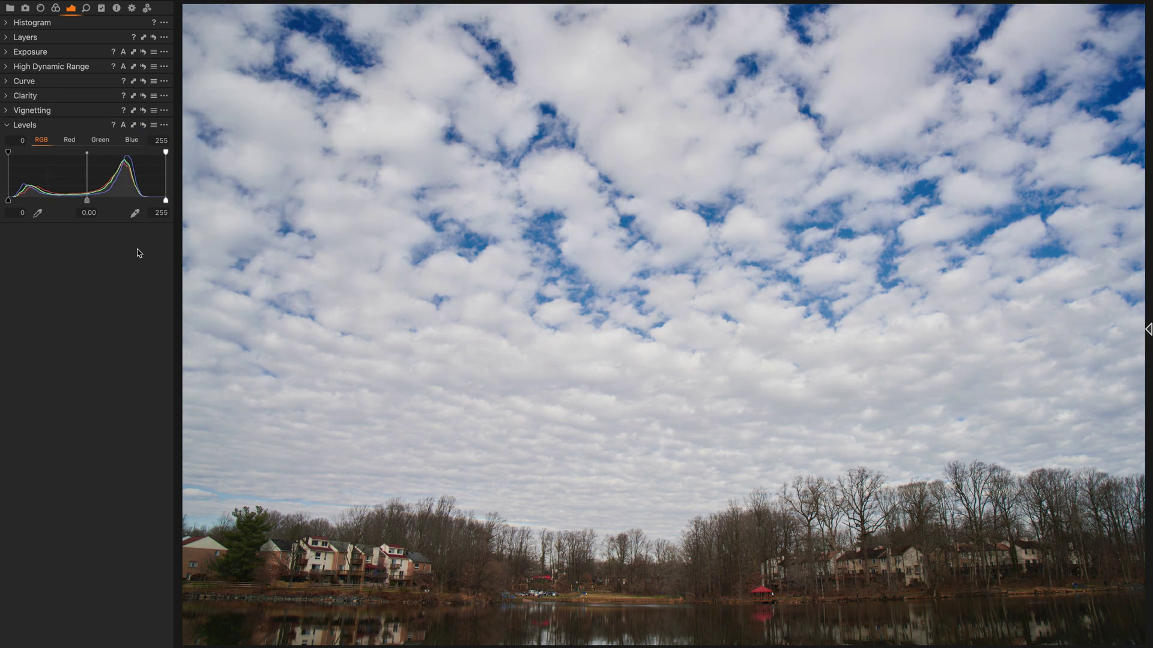
- Change the Levels tool's Channel Mode to Red, Green, and Blue Channels in the Exposure preferences
key(super+comma)
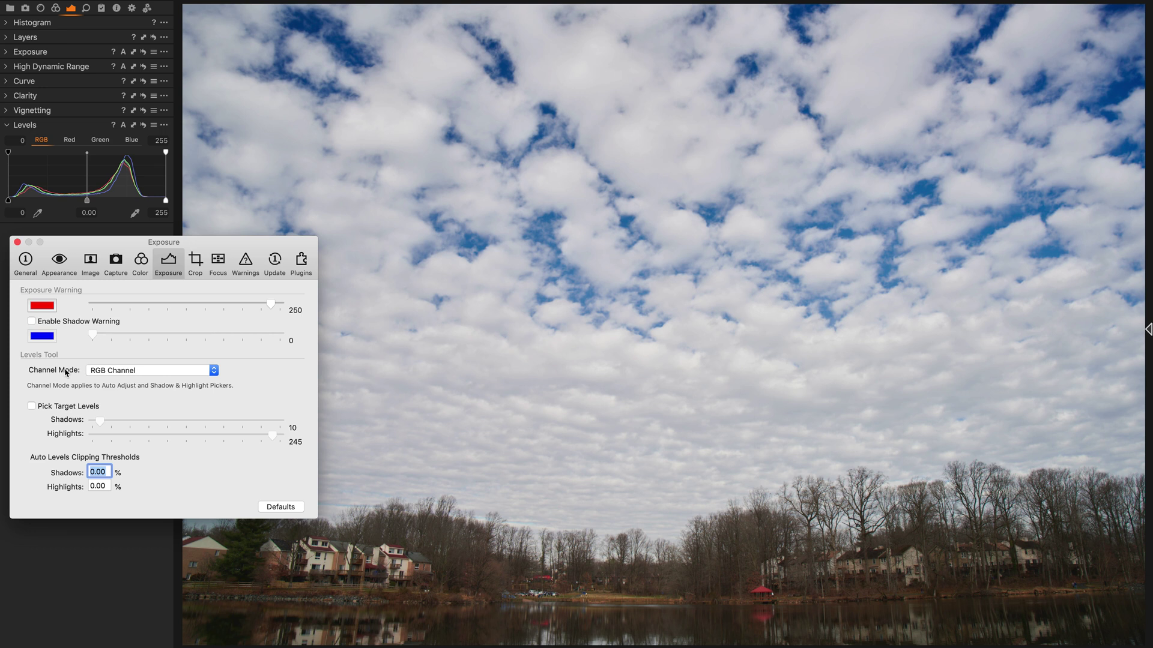
click(105, 373)
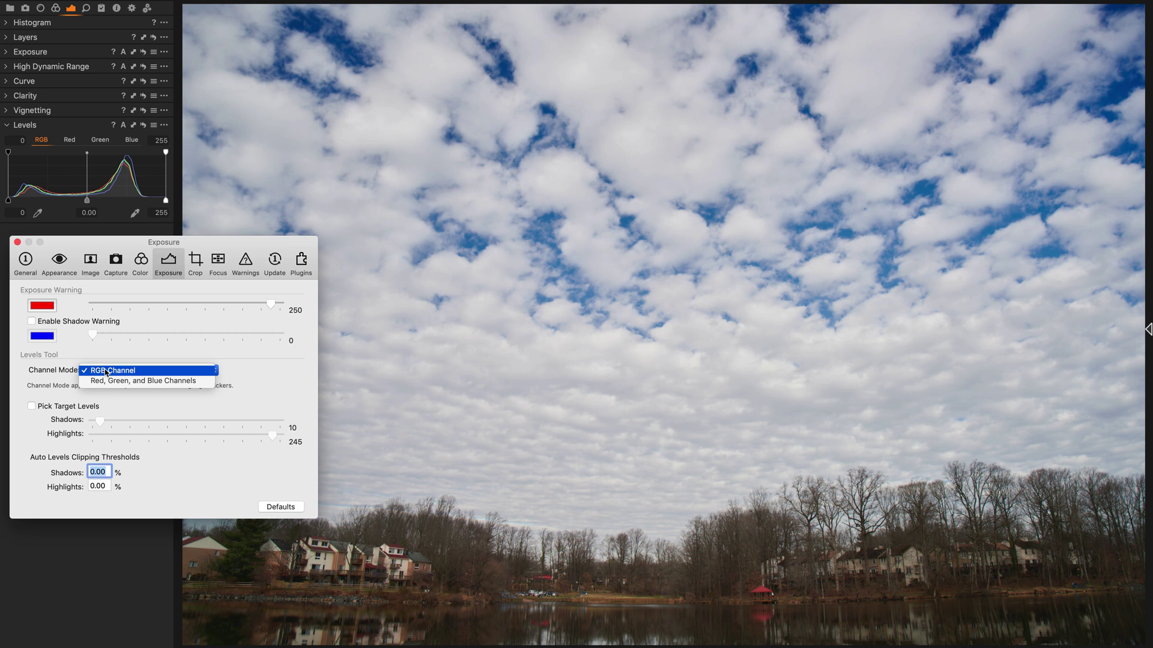
click(105, 372)
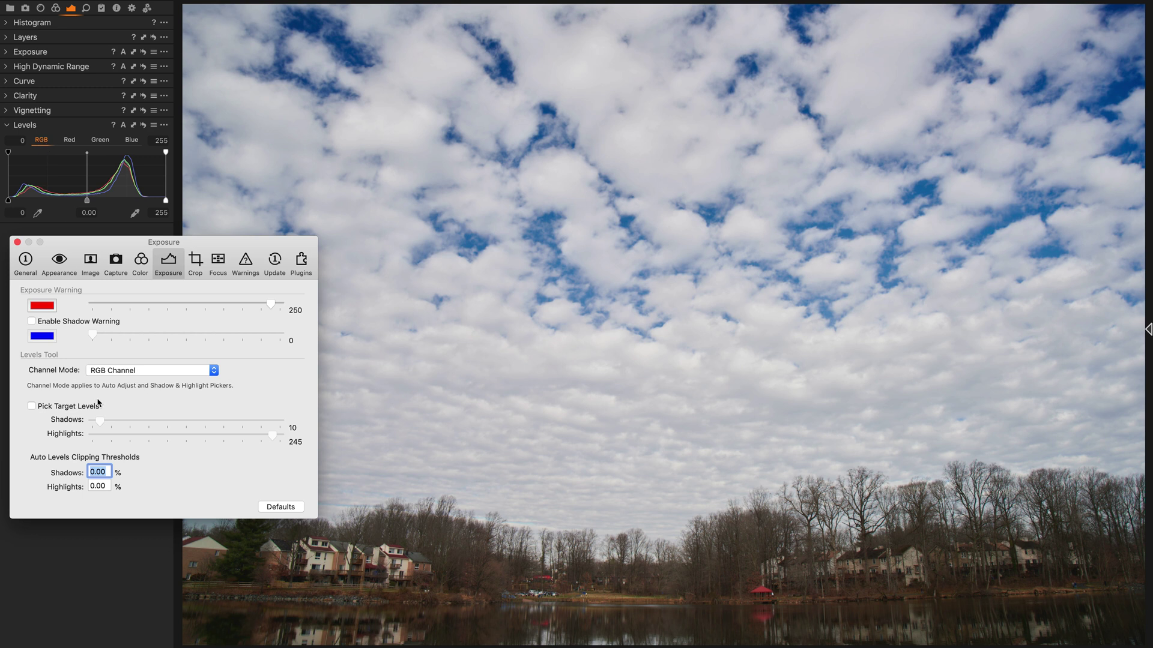
click(102, 375)
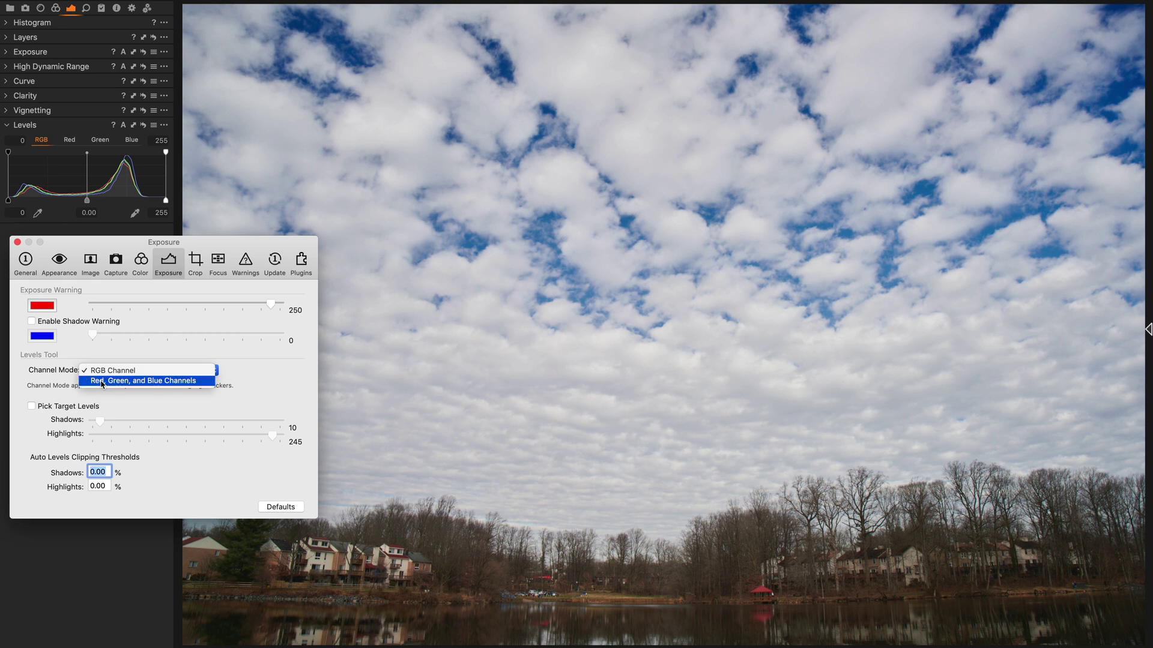
click(102, 380)
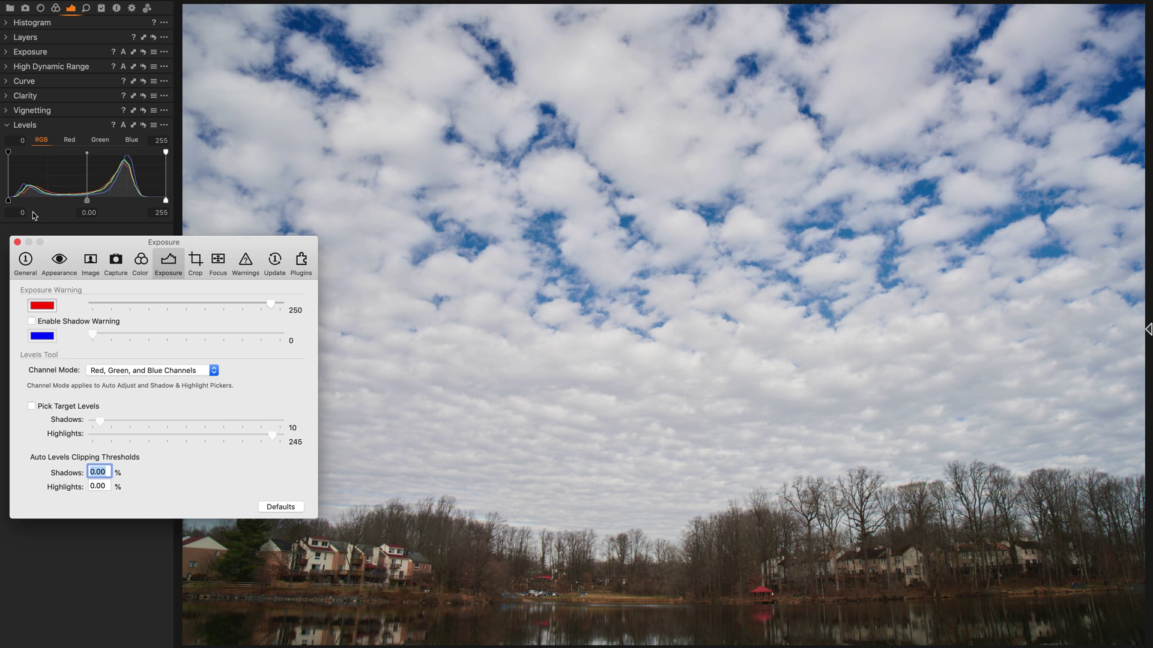
click(115, 370)
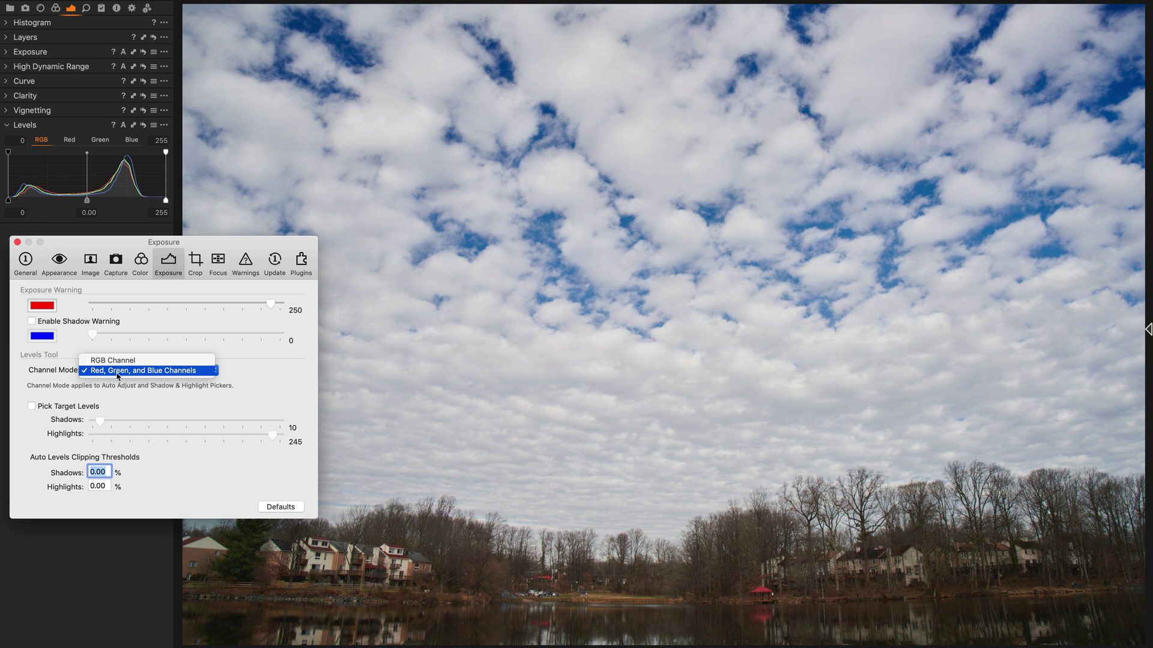
click(117, 362)
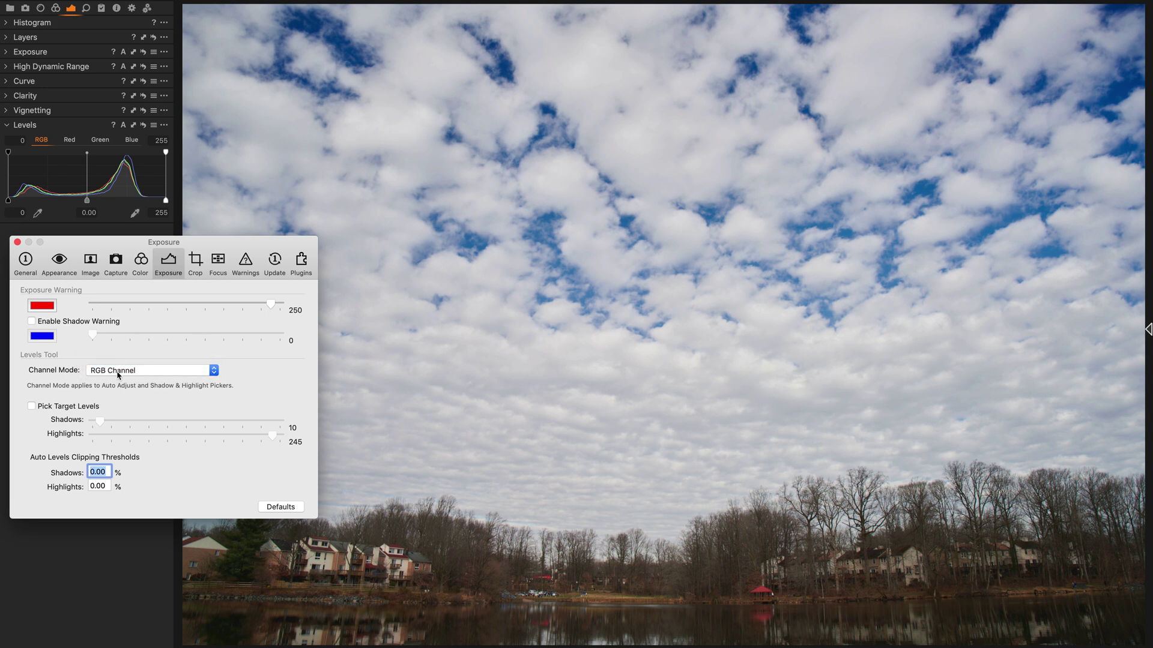
click(103, 371)
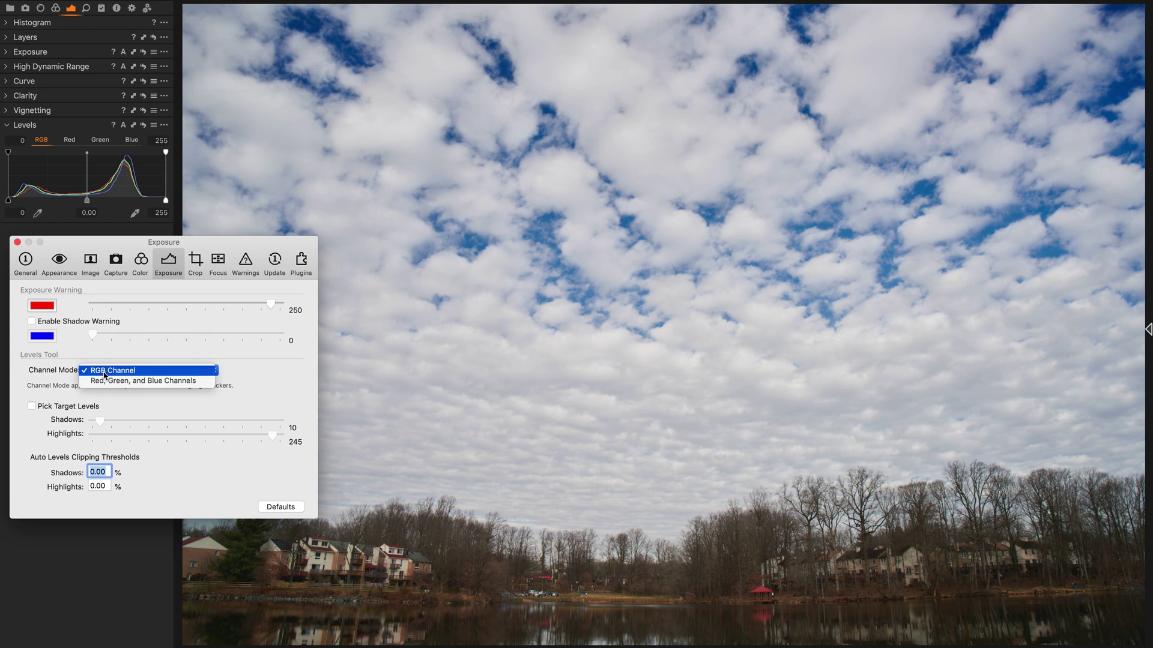
click(104, 381)
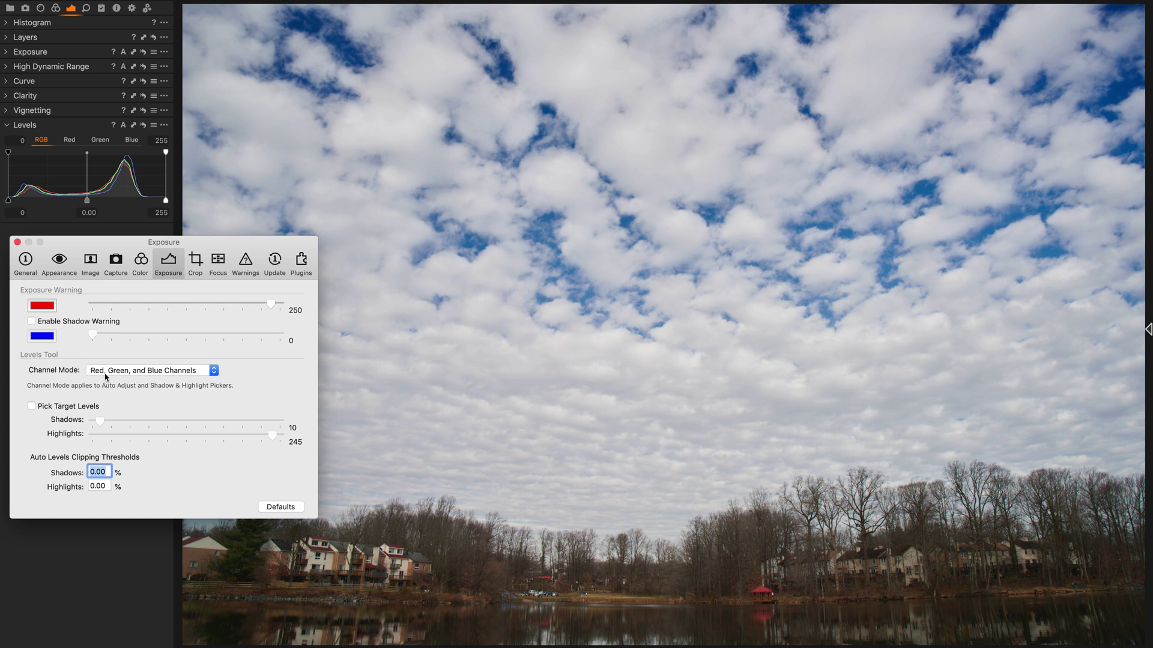
key(super+w)
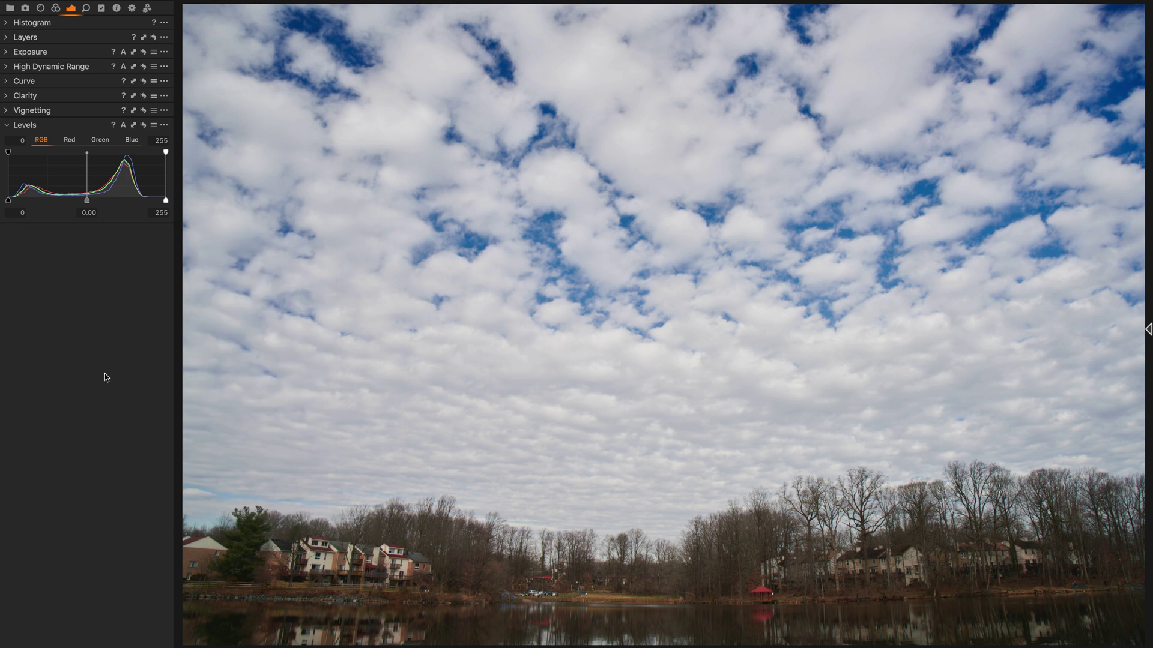
- Examine the Red, Green and Blue channel histograms in the Levels tool, and return to the combined RGB channel
click(69, 144)
click(102, 143)
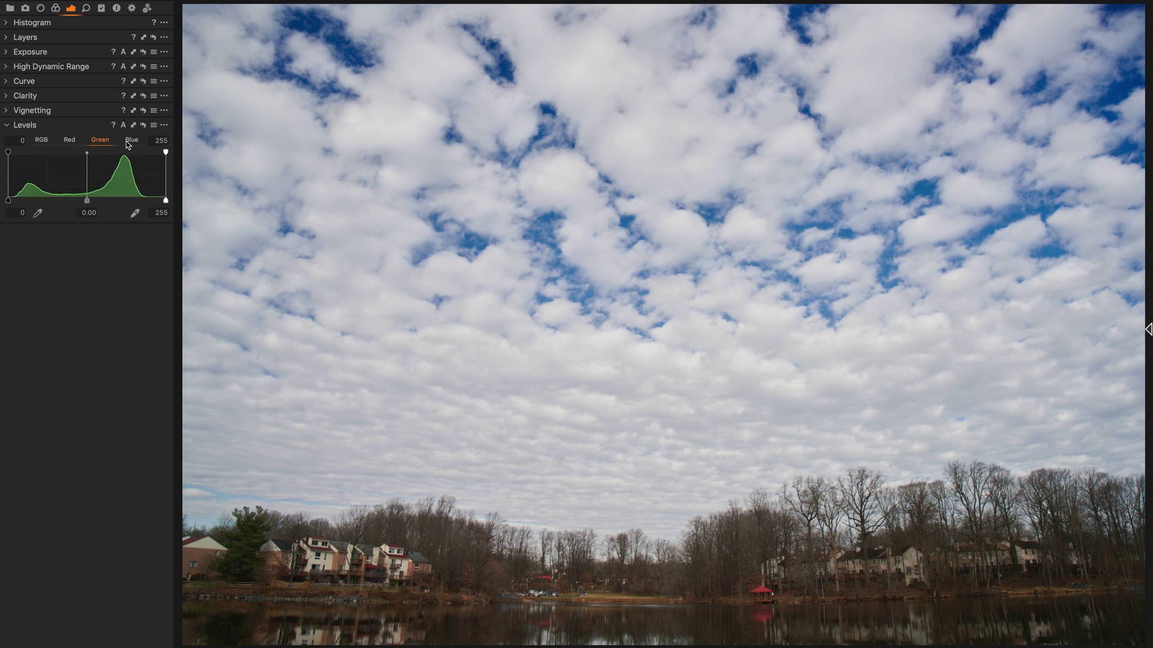
click(130, 143)
click(100, 143)
click(69, 144)
click(102, 144)
click(128, 145)
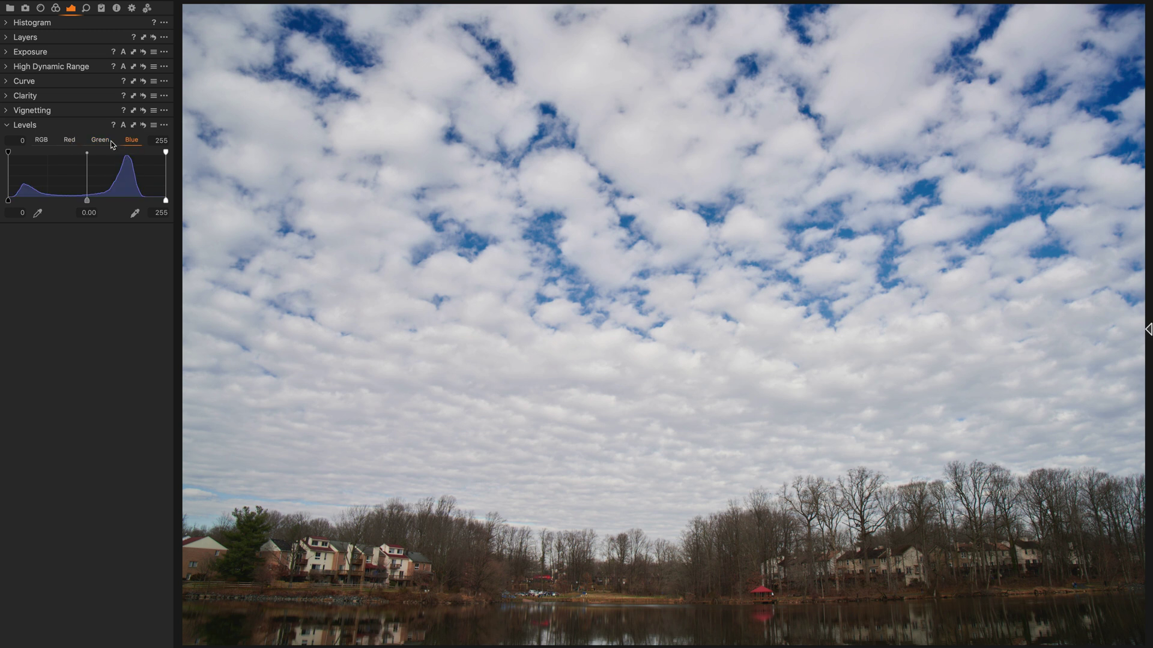
click(71, 144)
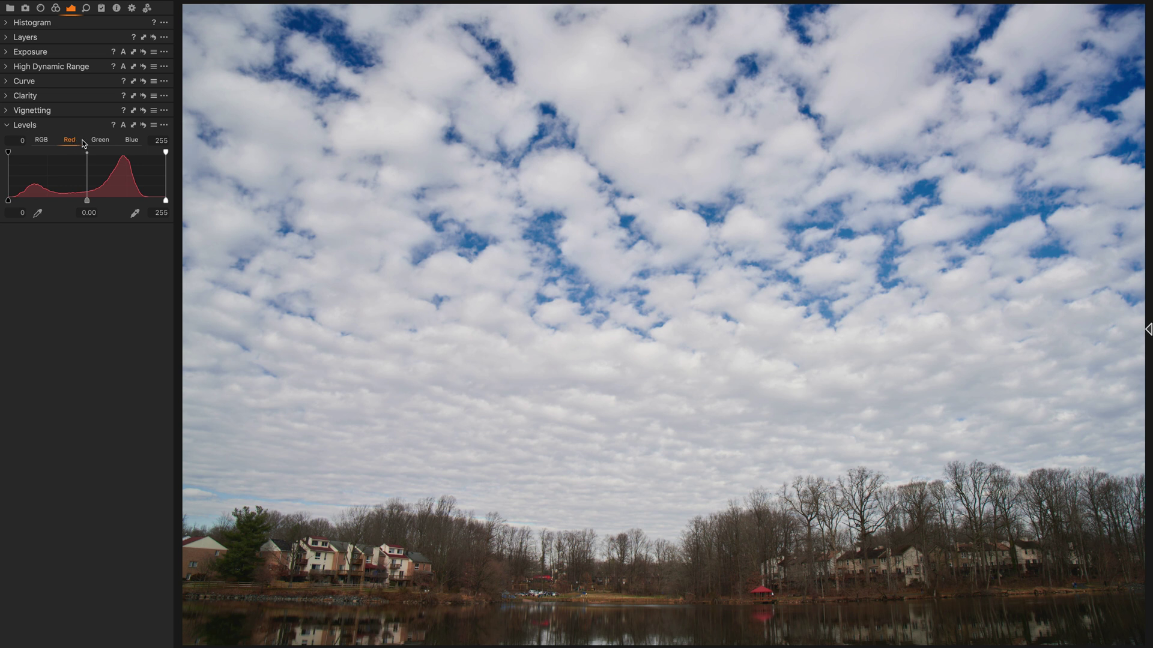
click(46, 142)
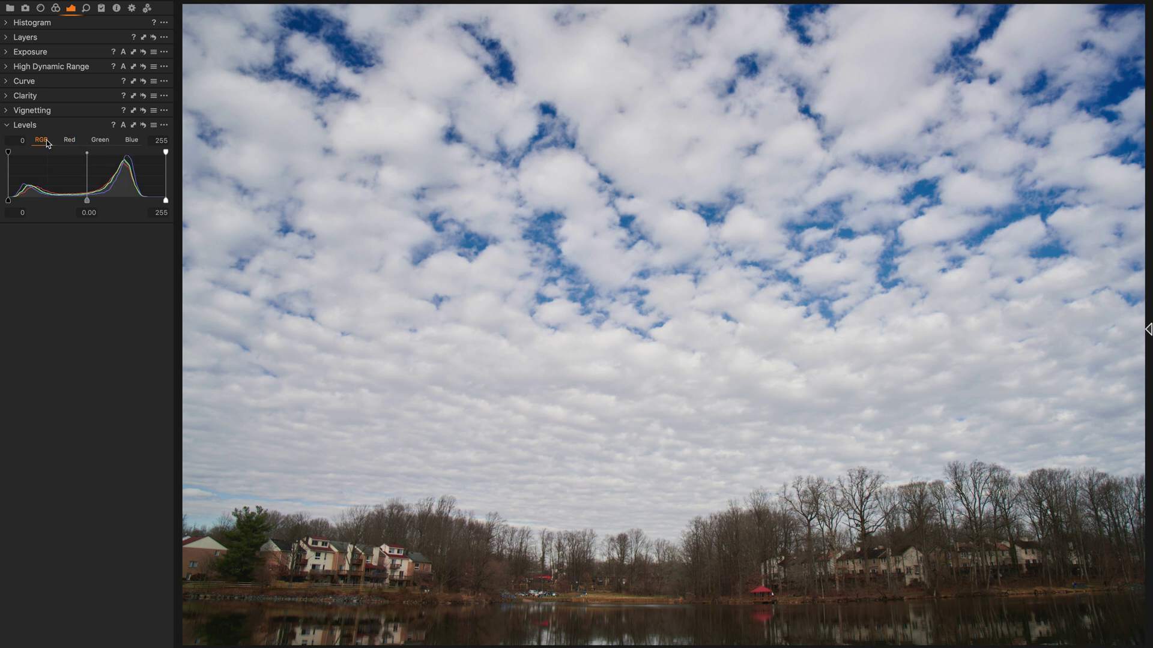
- Try the automatic Levels adjustment on the separate color channels, and compare the Red, Green, Blue and RGB level points
click(124, 125)
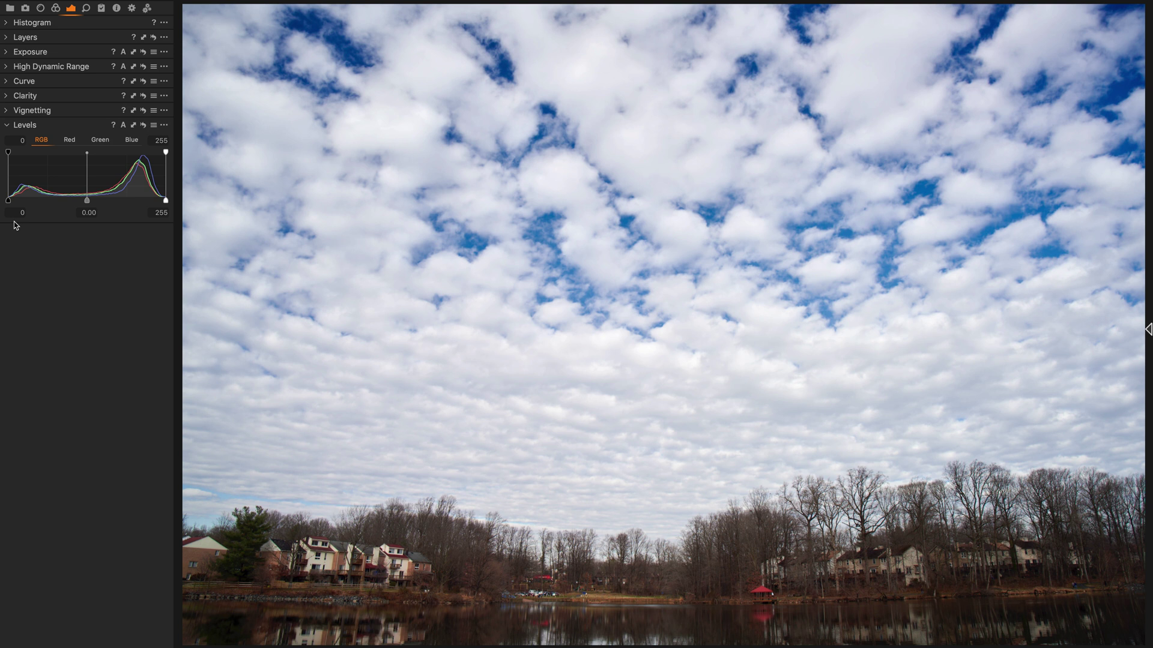
click(69, 140)
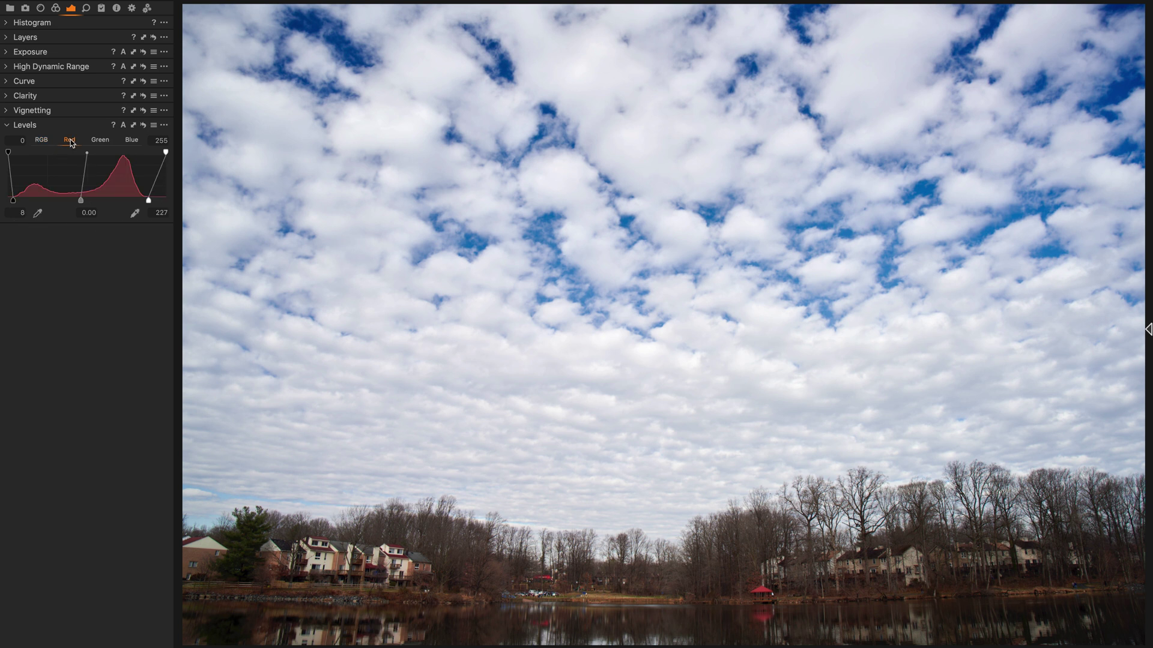
click(101, 139)
click(130, 141)
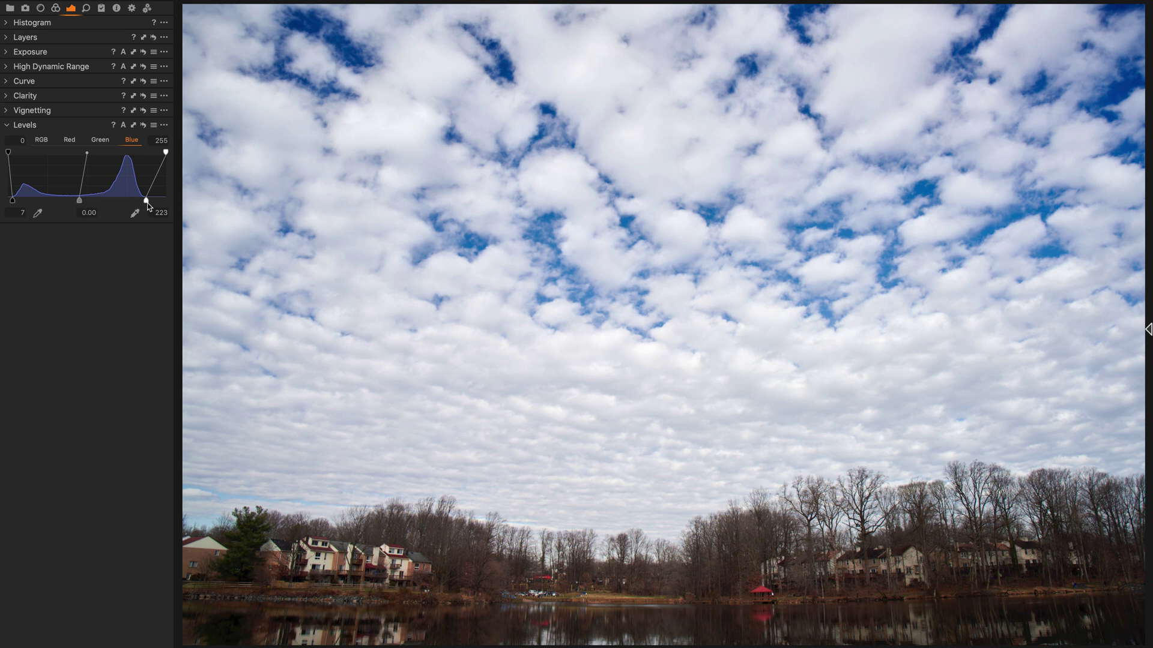
click(100, 140)
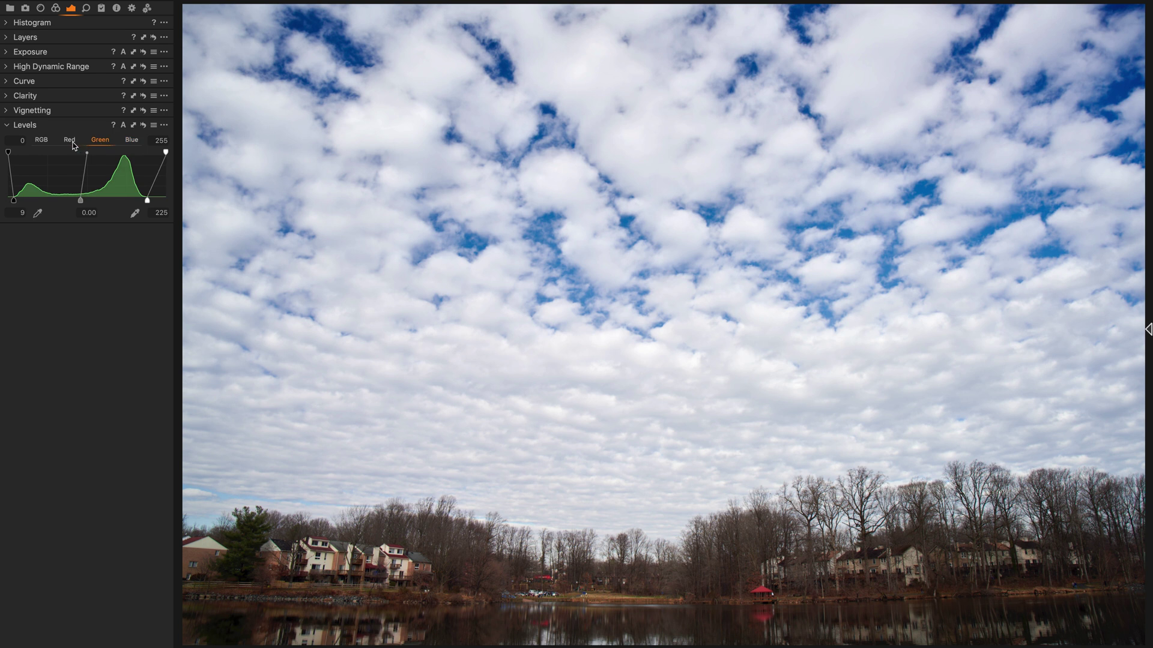
click(70, 140)
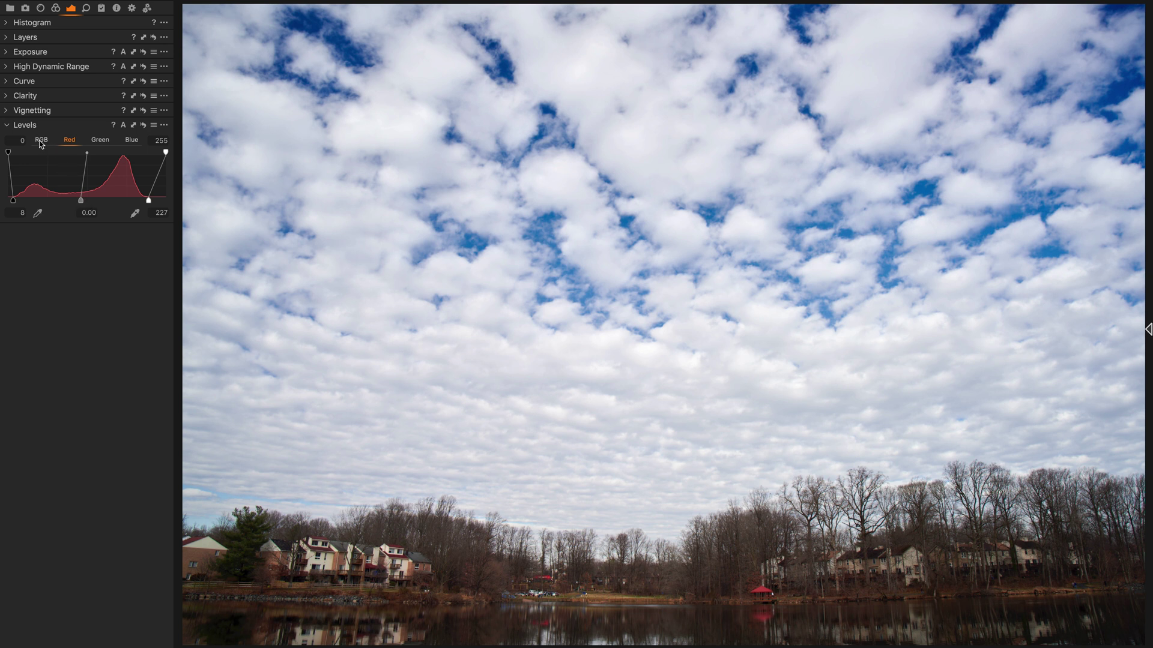
click(132, 144)
click(103, 144)
click(69, 145)
click(42, 143)
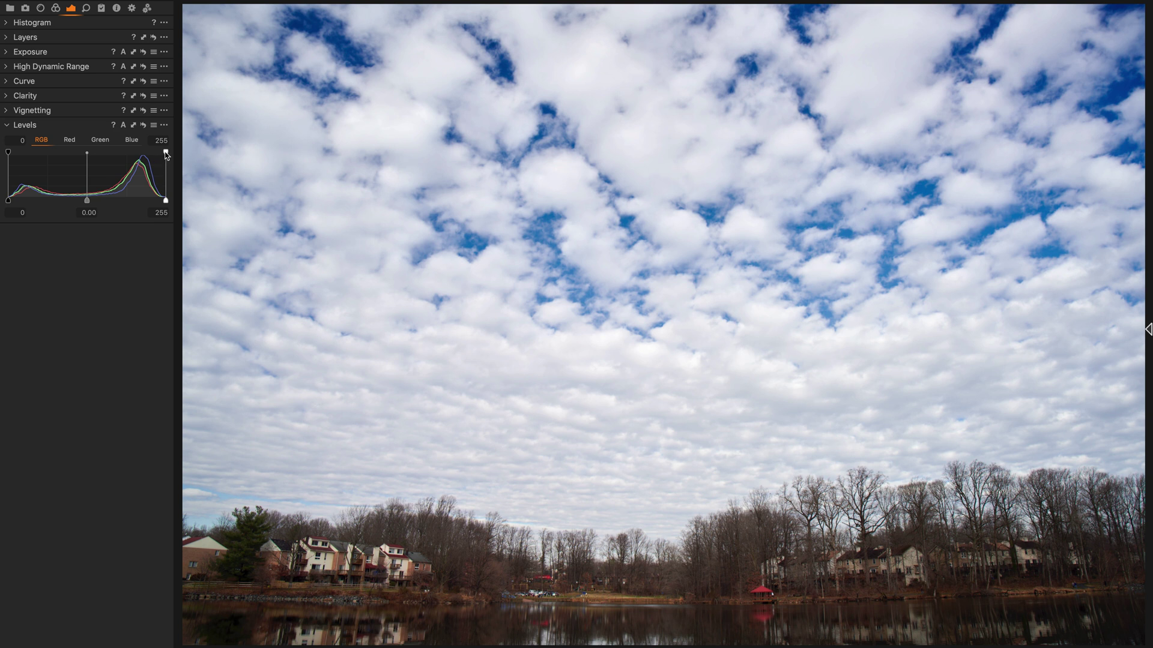
- Try RGB output levels of 13 for the shadows and 245 for the highlights, and reset Levels
drag(163, 151, 157, 151)
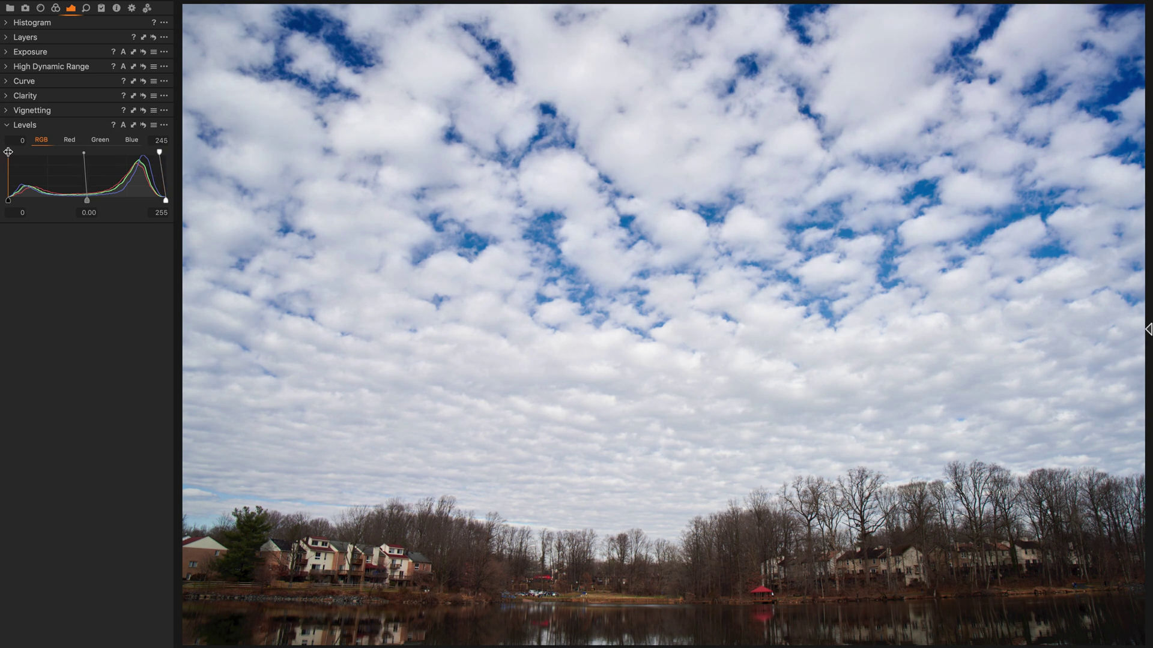
drag(8, 152, 17, 152)
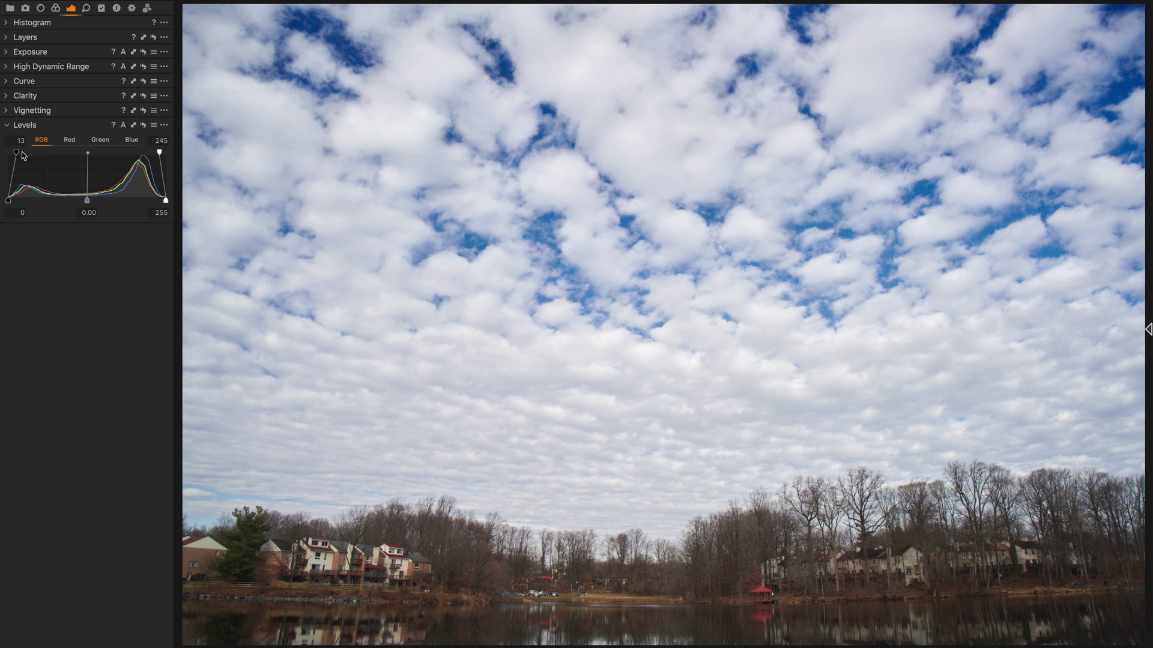
click(144, 126)
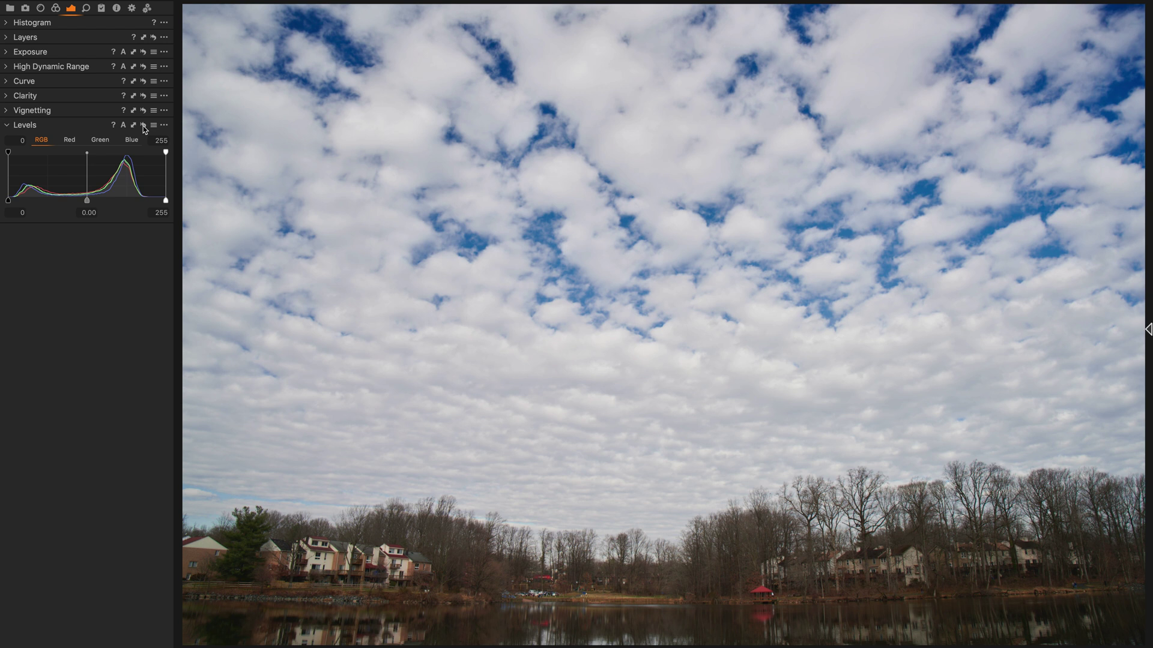
- Change the Levels tool's Channel Mode to RGB Channel in the Exposure preferences, and close the preferences
key(super+comma)
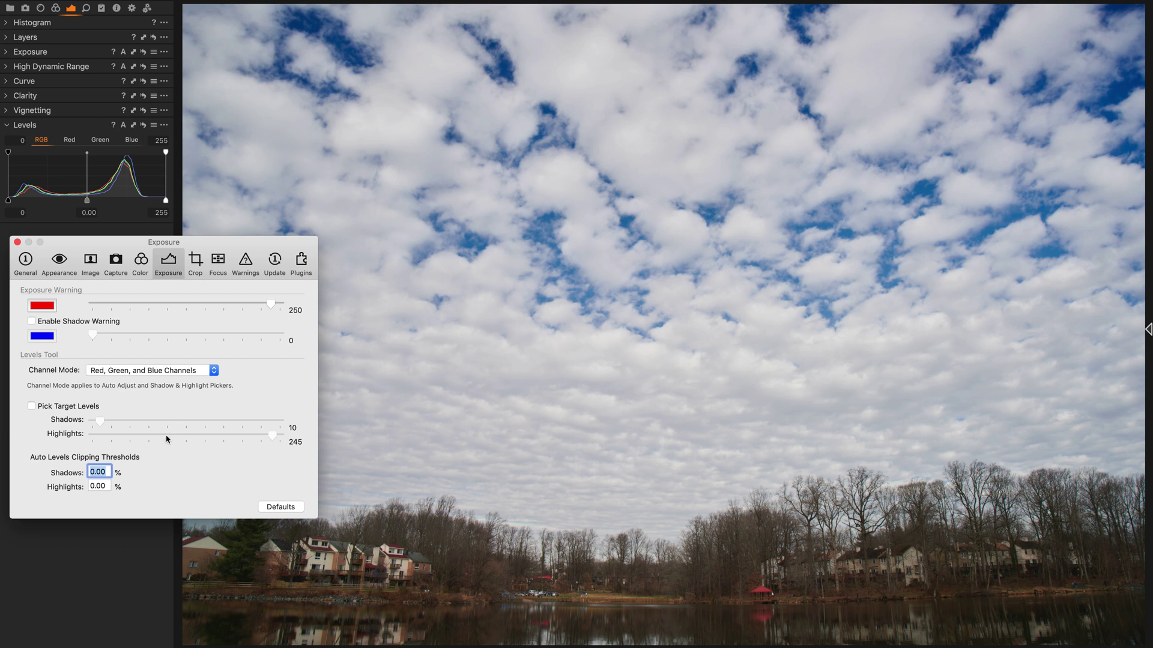
click(17, 243)
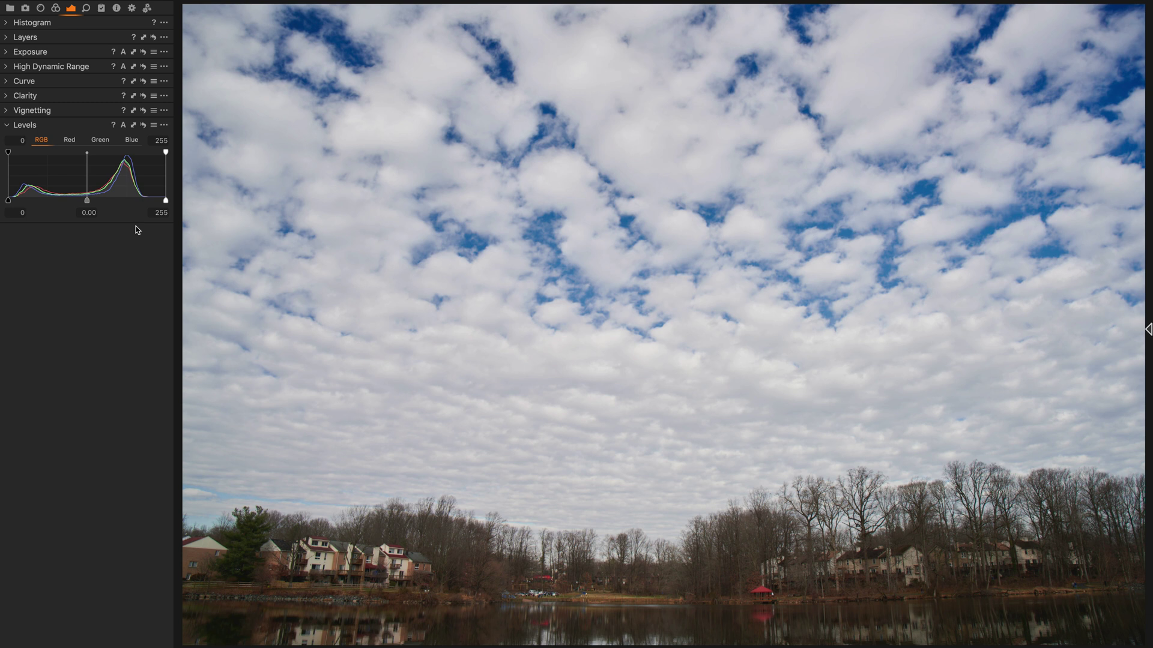
key(super+comma)
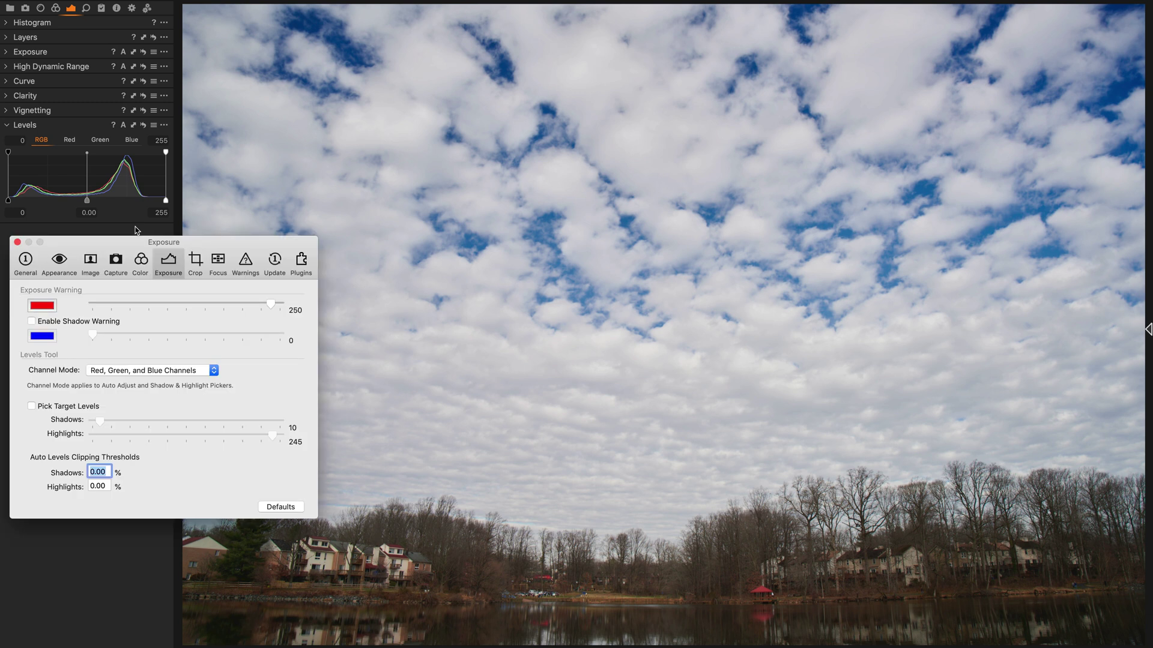
click(182, 371)
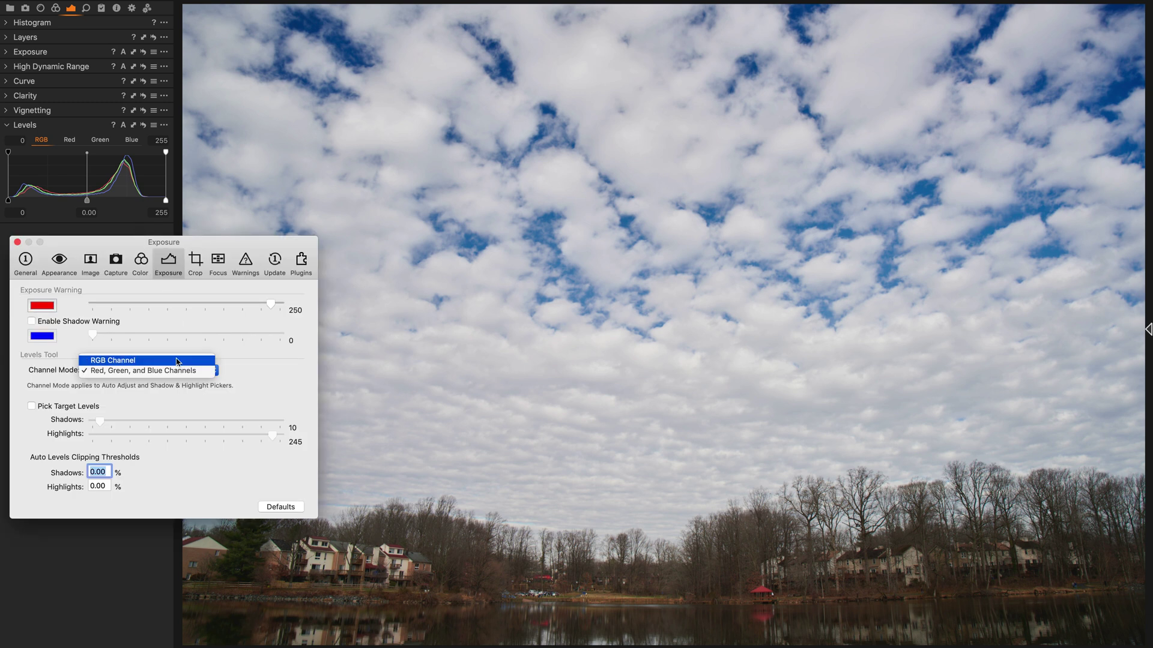
click(178, 360)
click(17, 243)
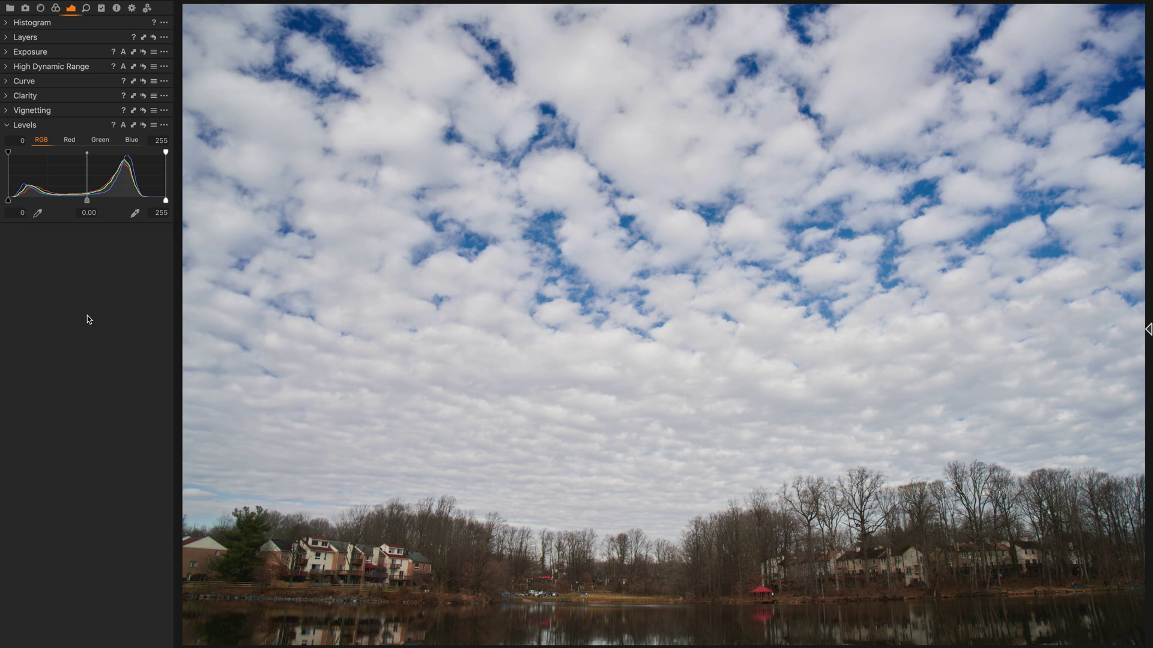